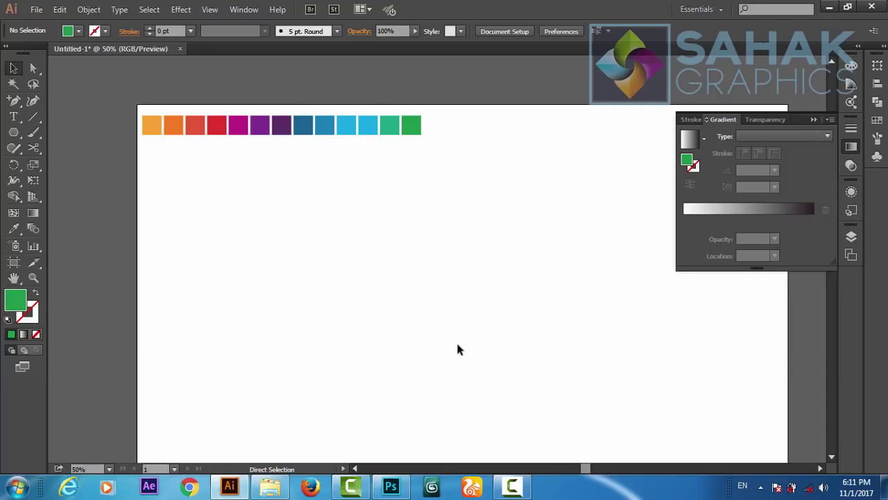
# Draw a straight vertical line about 646 px long below the colour swatches and give it a 2 pt stroke.
pyautogui.hotkey('ctrl', '+')
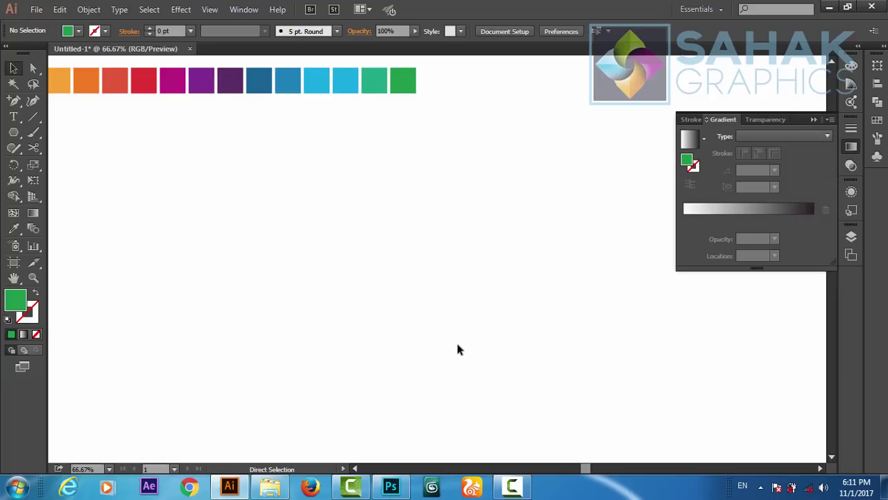
pyautogui.click(33, 117)
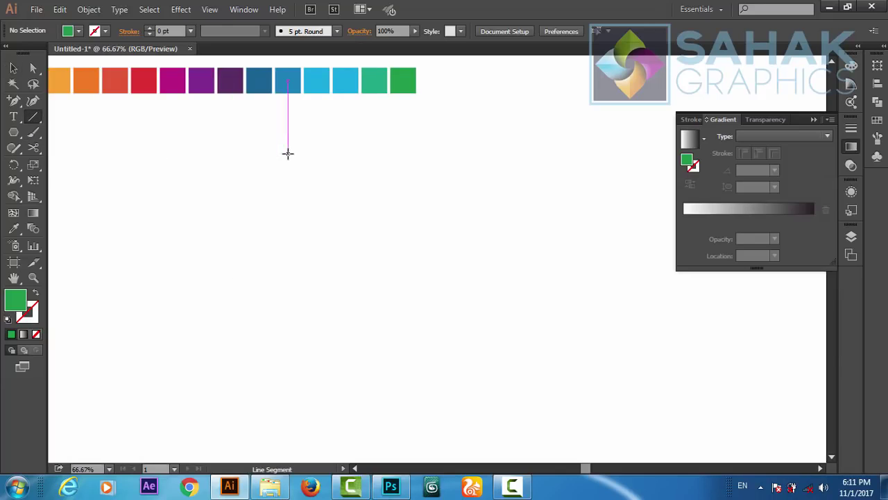
pyautogui.moveTo(288, 153); pyautogui.dragTo(303, 432)
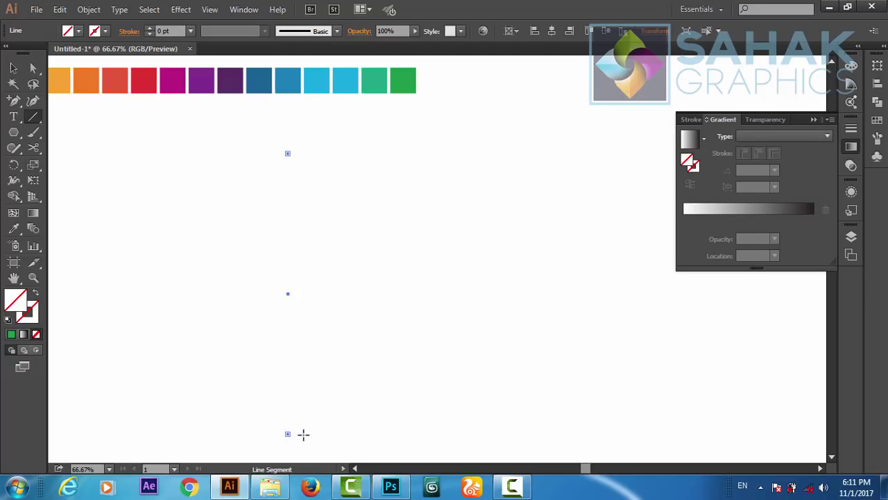
pyautogui.click(148, 25)
pyautogui.click(147, 25)
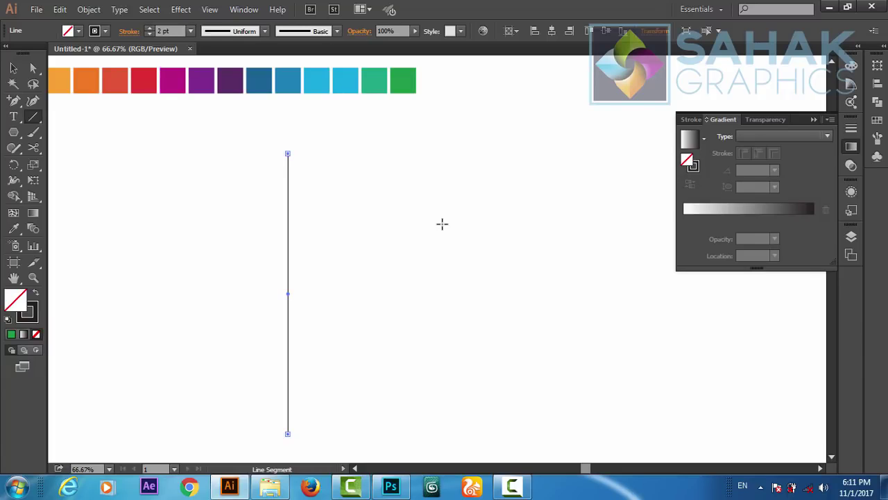
# Copy the vertical line sideways and repeat the duplication to make five evenly spaced parallel lines.
pyautogui.press('v')
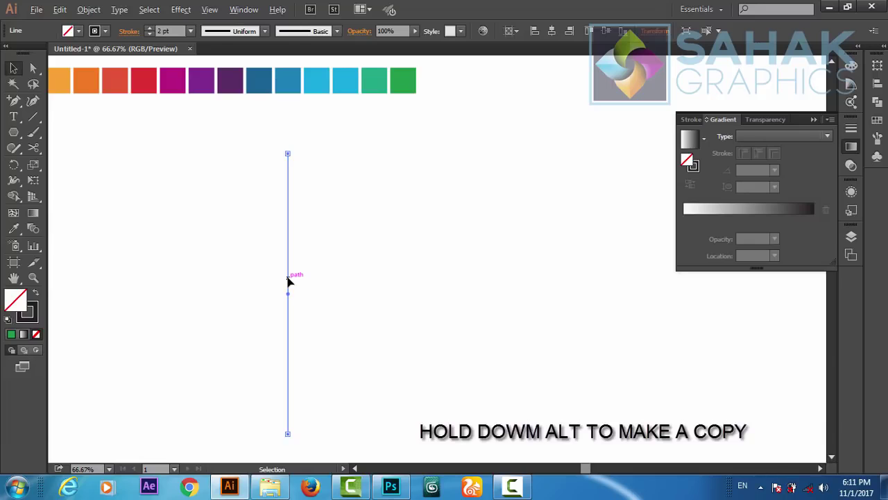
pyautogui.moveTo(288, 281); pyautogui.dragTo(327, 283)
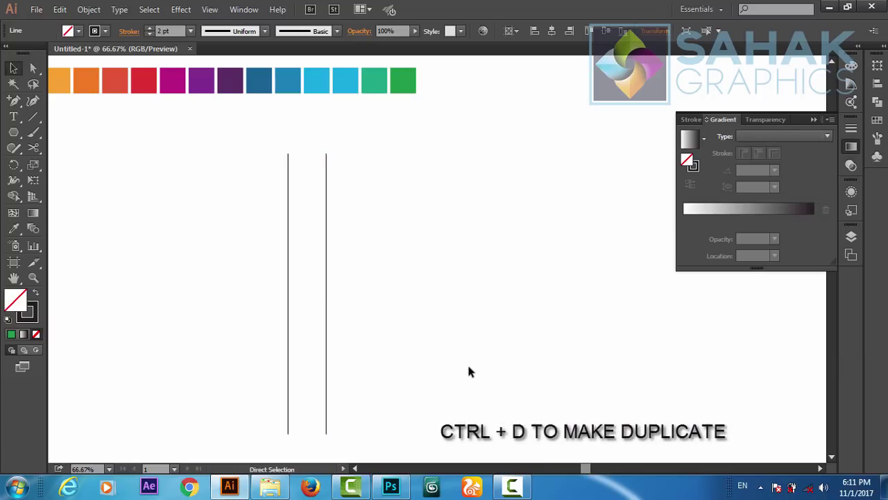
pyautogui.hotkey('ctrl', 'd')
pyautogui.hotkey('ctrl', 'd')
pyautogui.hotkey('ctrl', 'd')
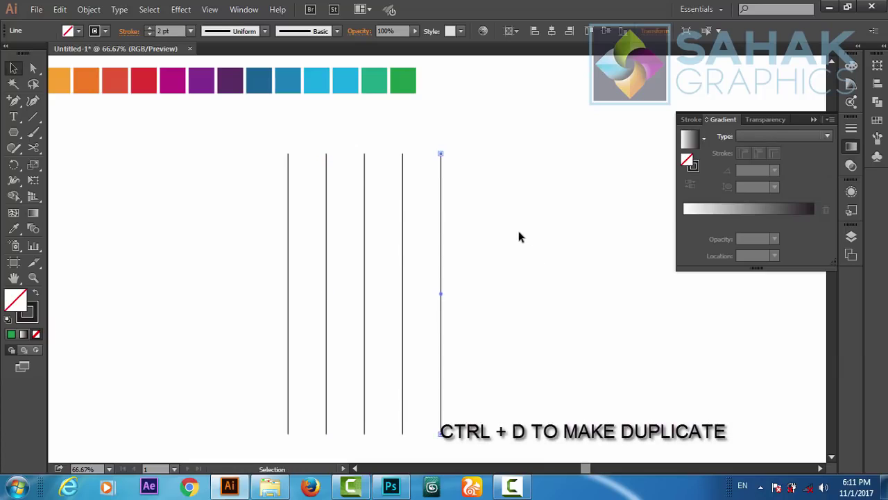
# Group the five vertical lines into one object and deselect it.
pyautogui.moveTo(506, 200); pyautogui.dragTo(233, 358)
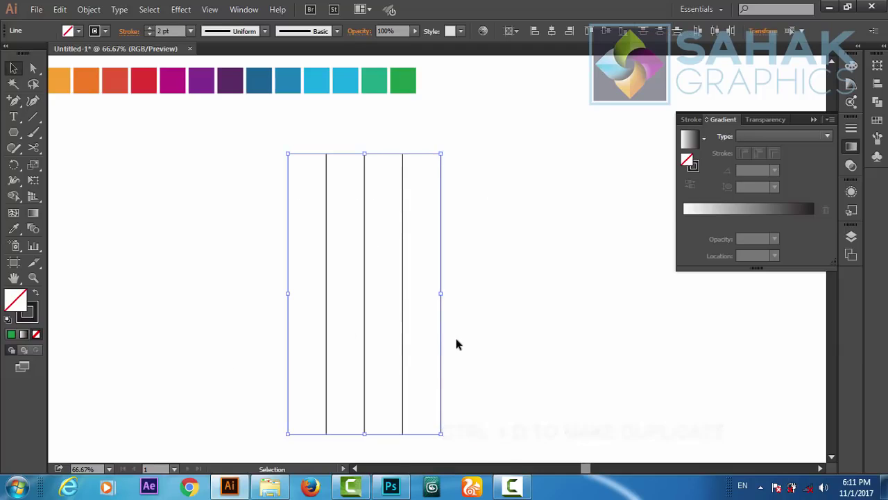
pyautogui.click(65, 13)
pyautogui.moveTo(89, 9)
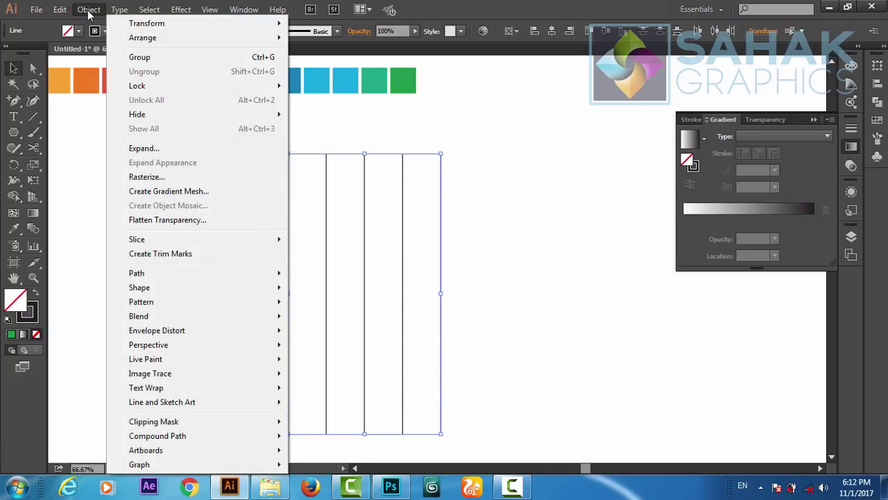
pyautogui.click(140, 57)
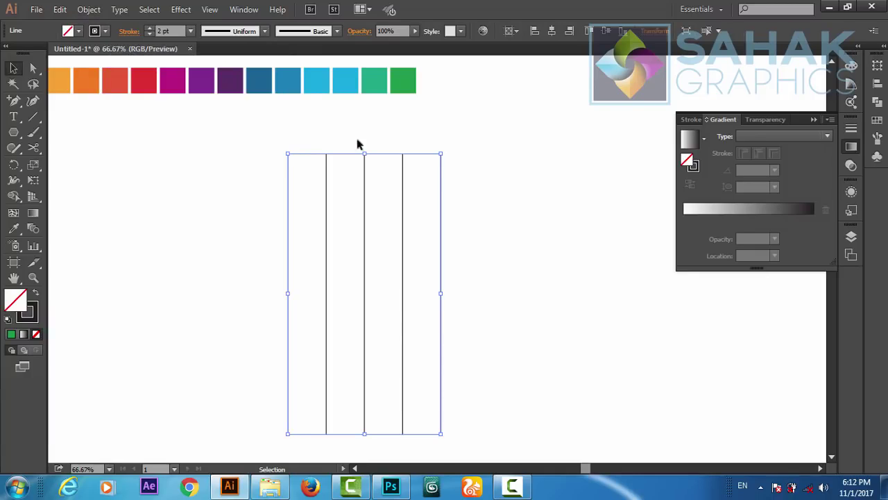
pyautogui.click(513, 246)
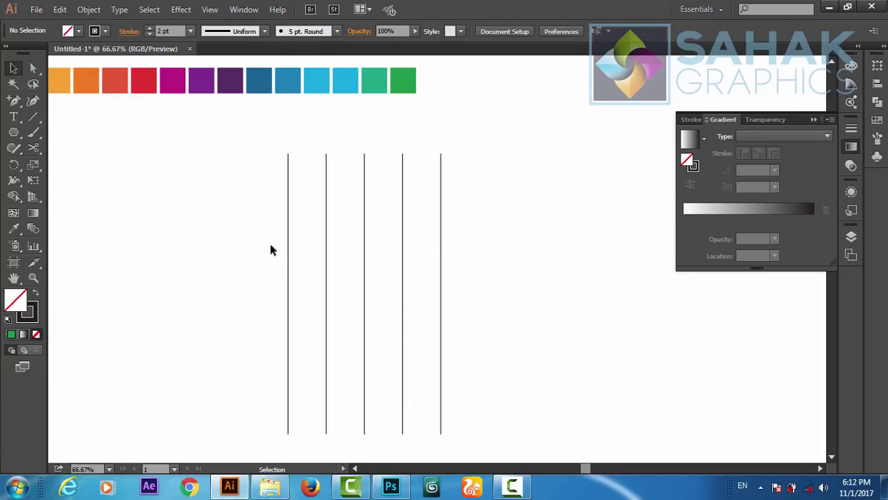
# Draw a hexagon centred on the middle line, with points up and down and its vertical sides on the outer lines.
pyautogui.click(13, 131)
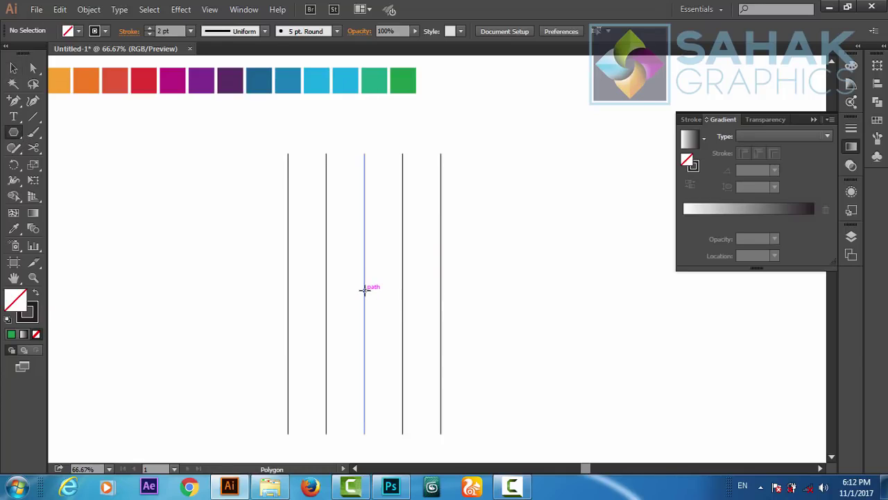
pyautogui.moveTo(364, 289); pyautogui.dragTo(440, 331)
pyautogui.press('Down')
pyautogui.press('Down')
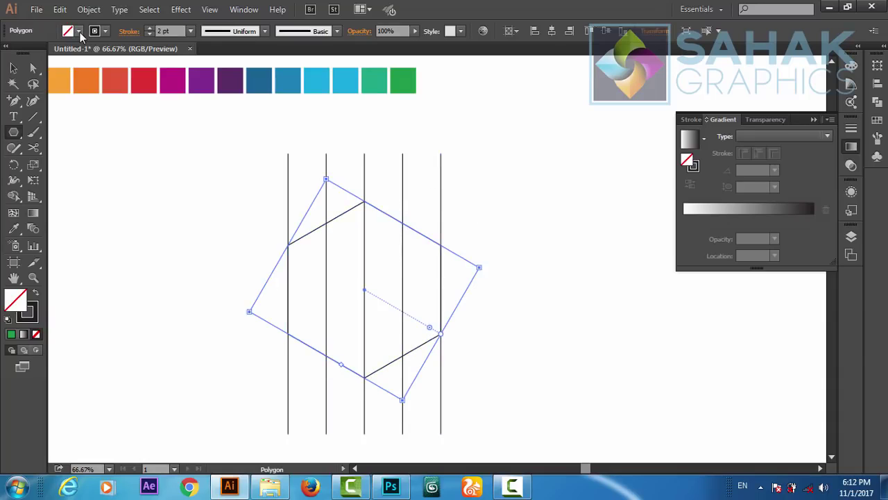
pyautogui.click(13, 68)
pyautogui.press('Delete')
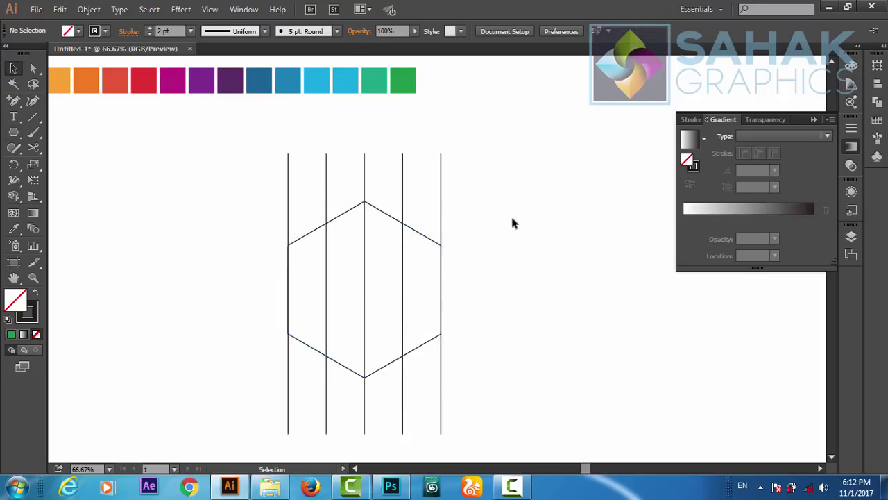
# Copy the group of vertical lines and paste the duplicate in front.
pyautogui.click(441, 199)
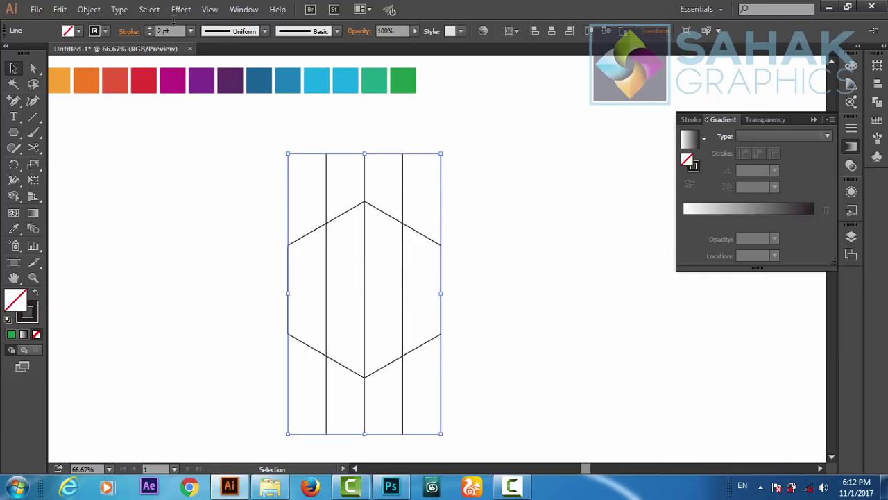
pyautogui.click(59, 9)
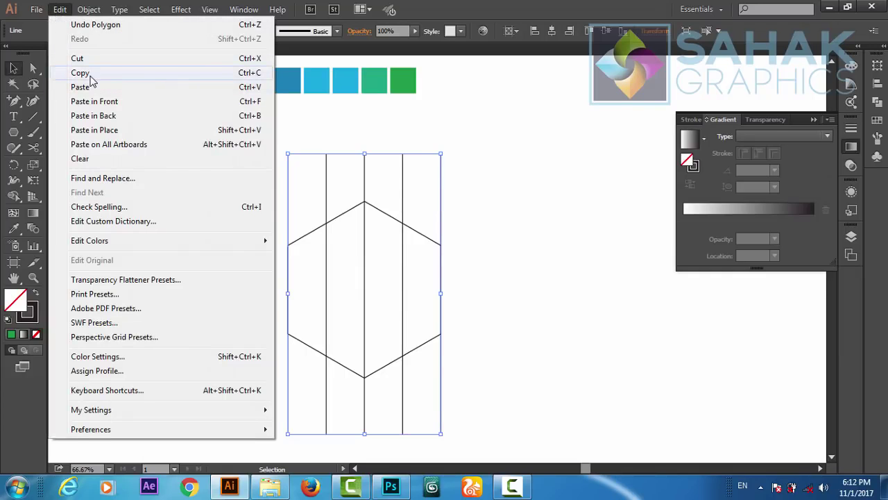
pyautogui.click(80, 73)
pyautogui.click(62, 9)
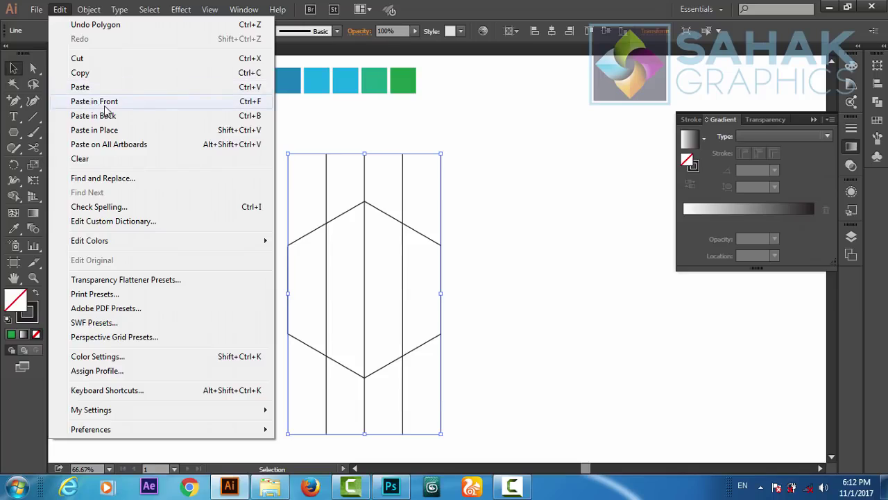
pyautogui.click(97, 102)
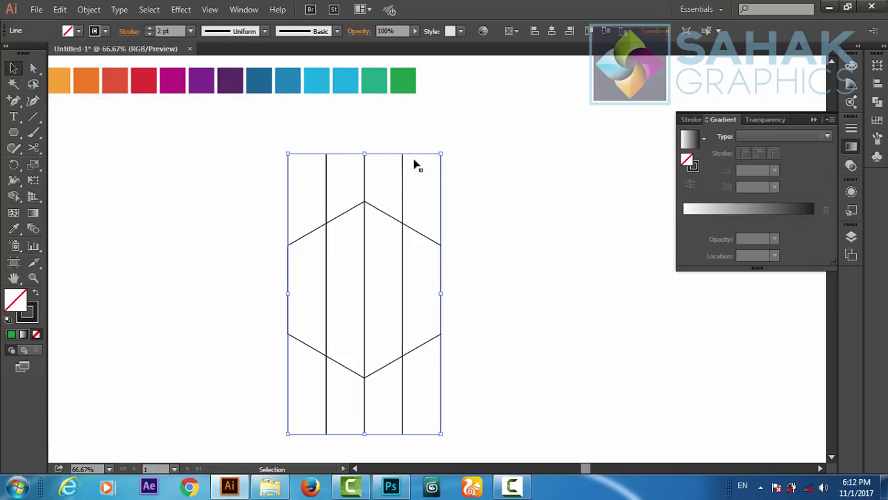
# Rotate the pasted line group by -60°.
pyautogui.click(651, 36)
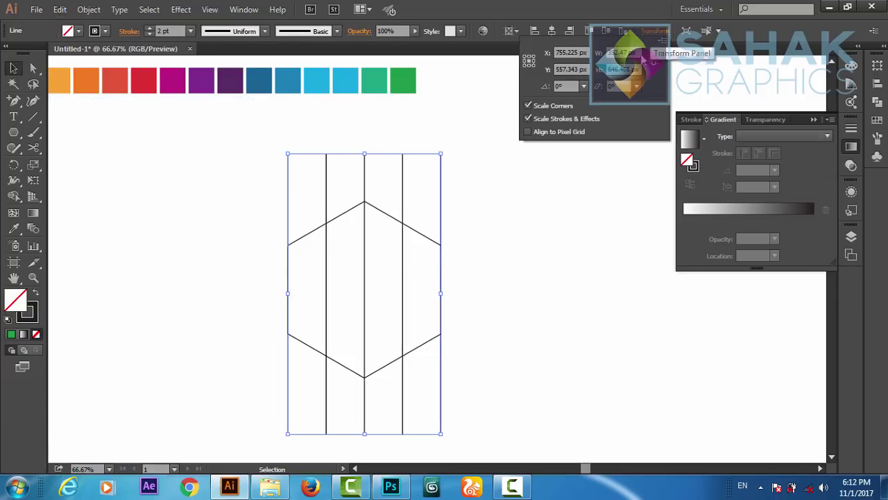
pyautogui.click(564, 85)
pyautogui.doubleClick(564, 85)
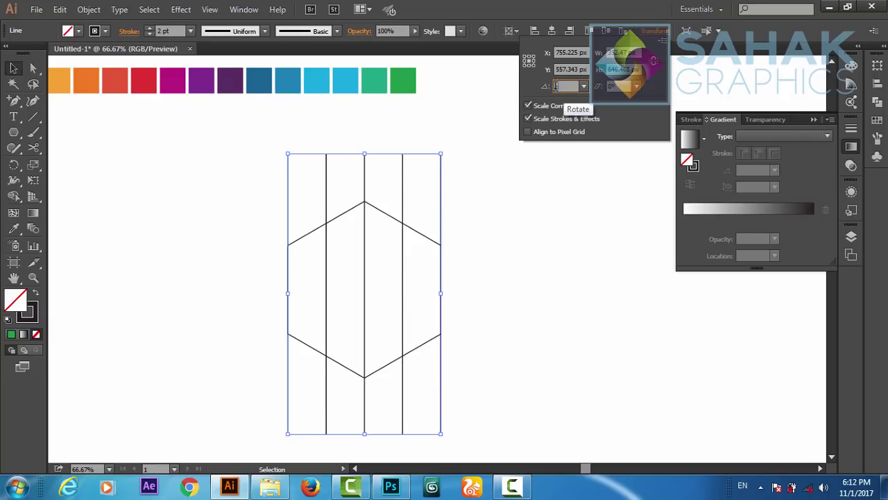
pyautogui.write('-60')
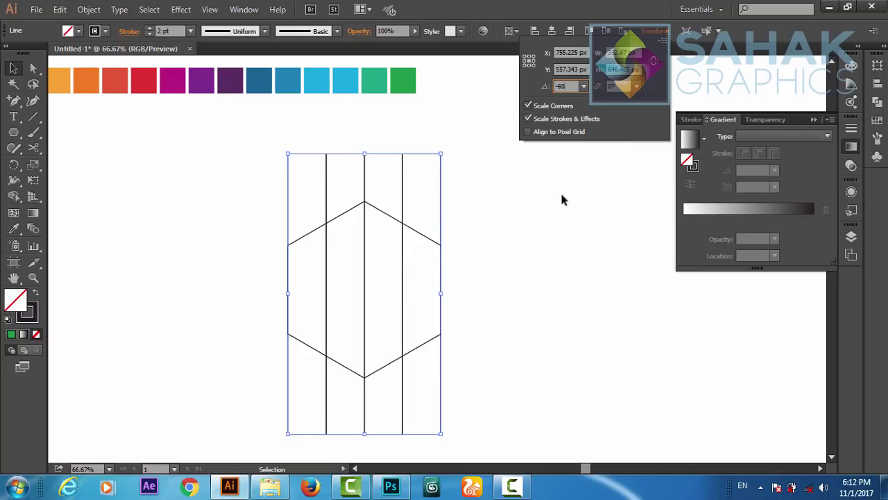
pyautogui.press('Return')
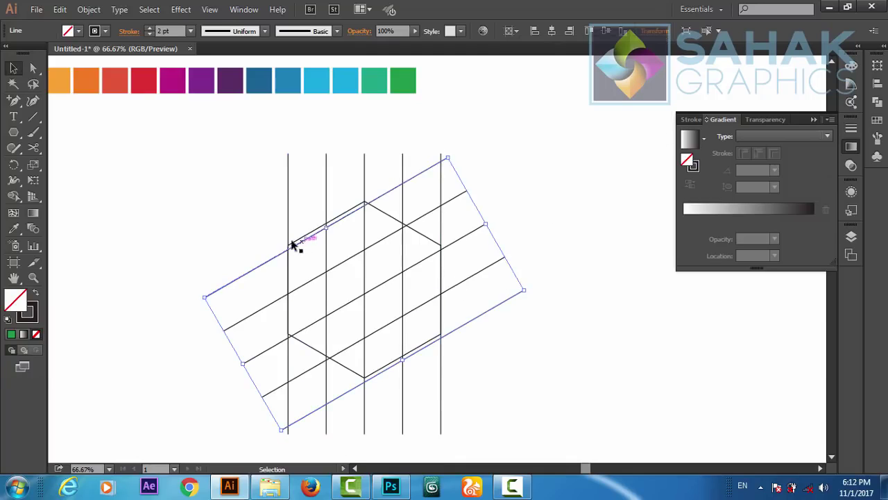
# Move the rotated line group so its outer lines coincide with the hexagon's upper-left and lower-right edges.
pyautogui.moveTo(272, 260); pyautogui.dragTo(272, 258)
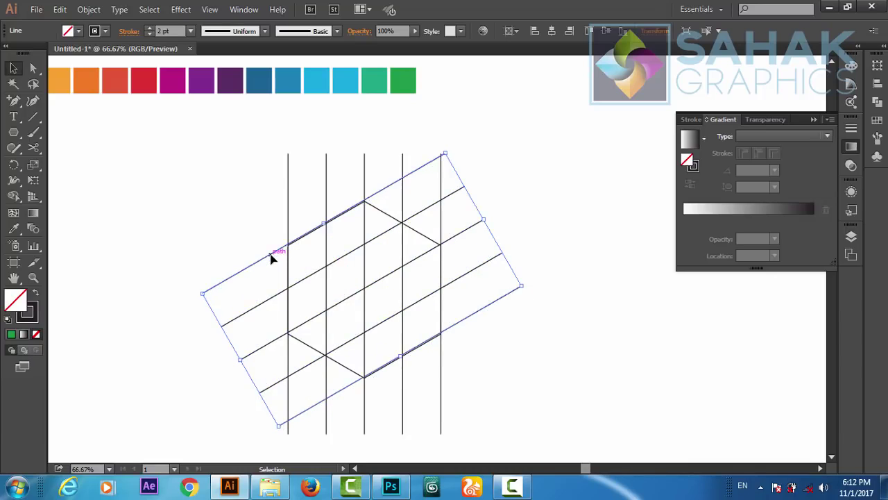
pyautogui.press('Down')
pyautogui.press('Down')
pyautogui.press('Down')
pyautogui.press('Down')
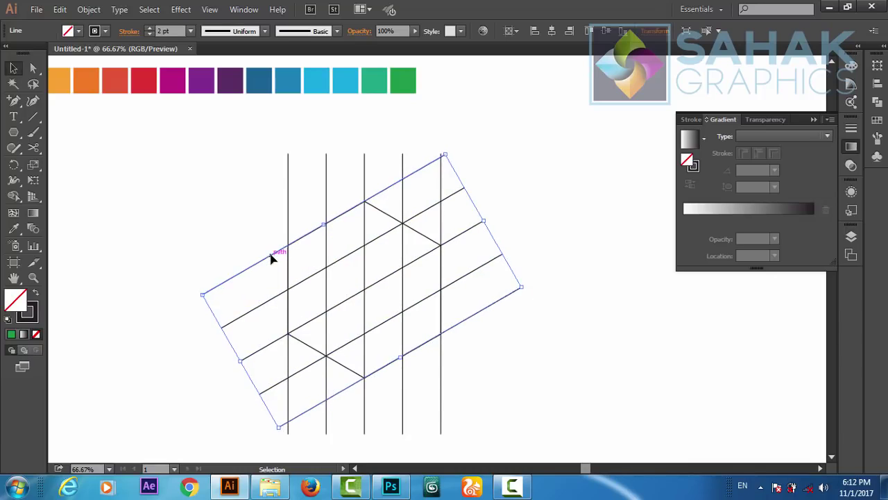
pyautogui.press('Up')
pyautogui.click(625, 290)
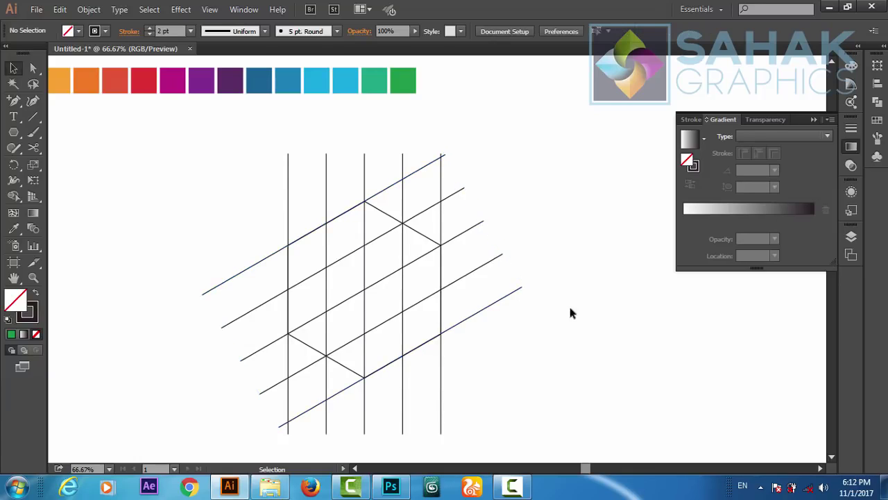
# Copy the original vertical line group again and paste a second duplicate in front.
pyautogui.click(439, 392)
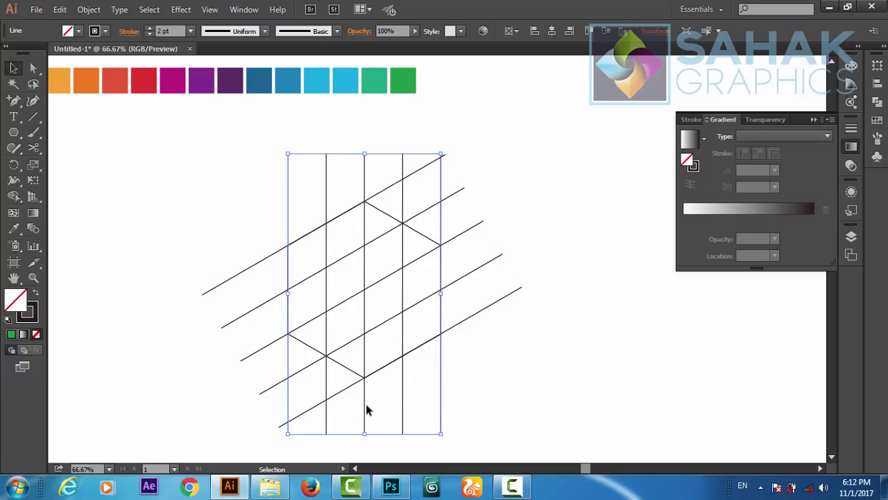
pyautogui.click(36, 9)
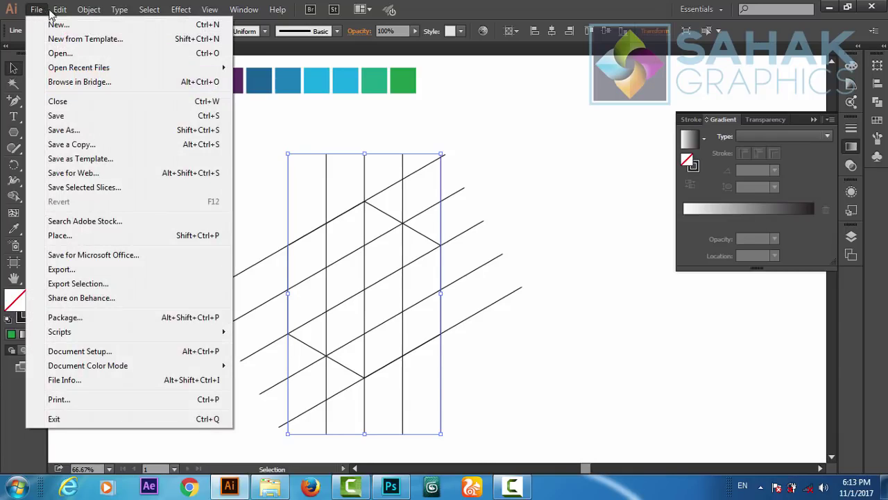
pyautogui.moveTo(59, 9)
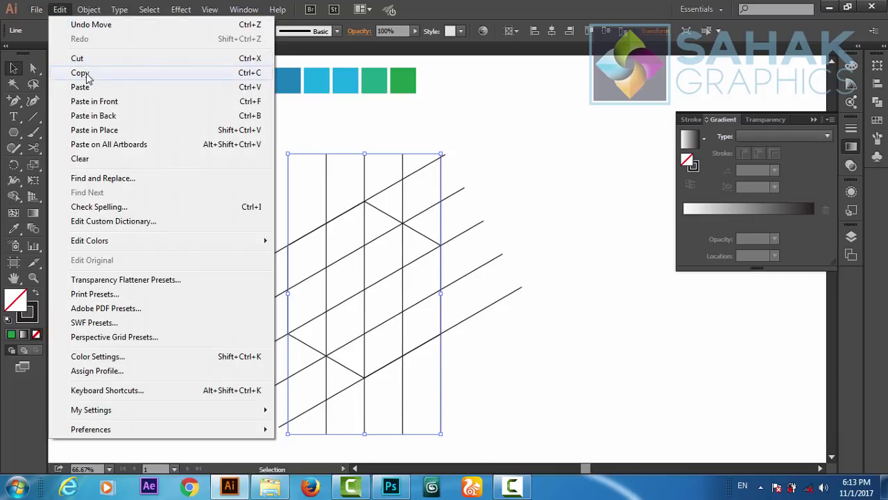
pyautogui.click(86, 73)
pyautogui.click(60, 9)
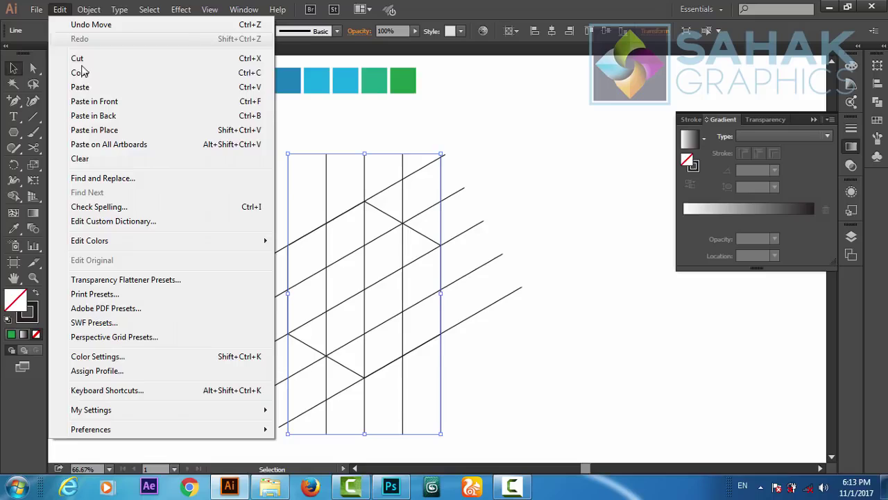
pyautogui.click(97, 102)
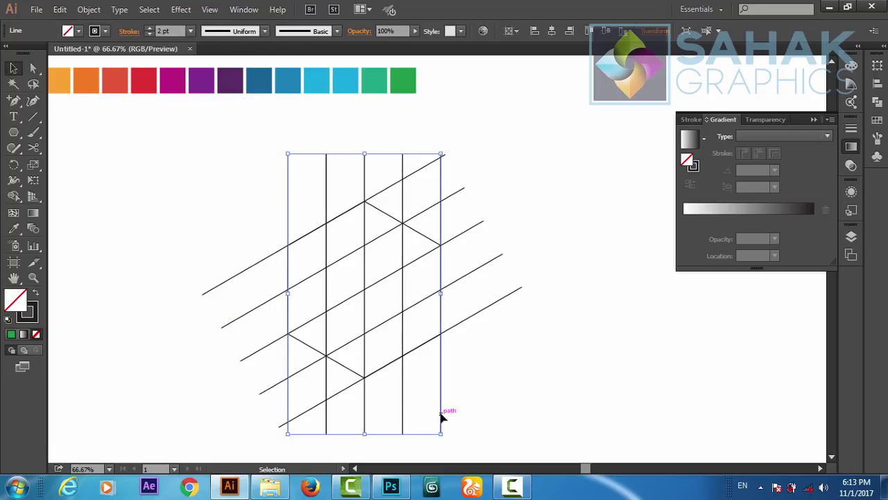
# Rotate the second pasted line group by 60°.
pyautogui.click(654, 35)
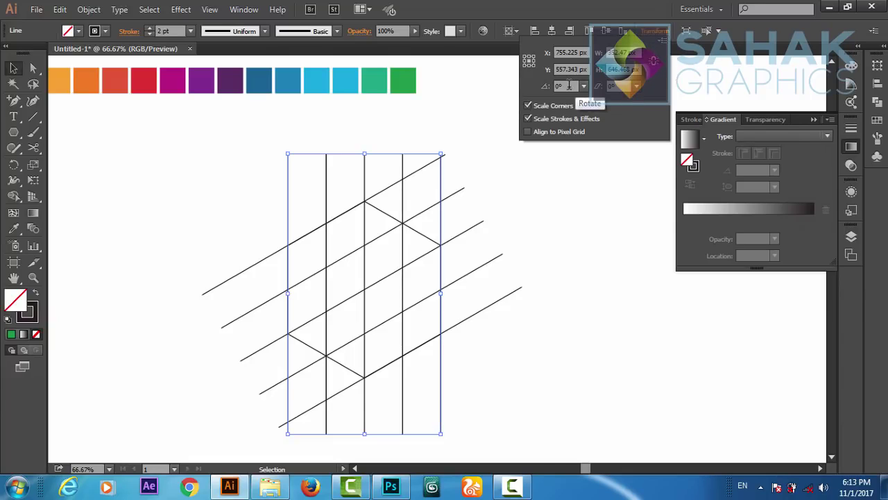
pyautogui.click(561, 86)
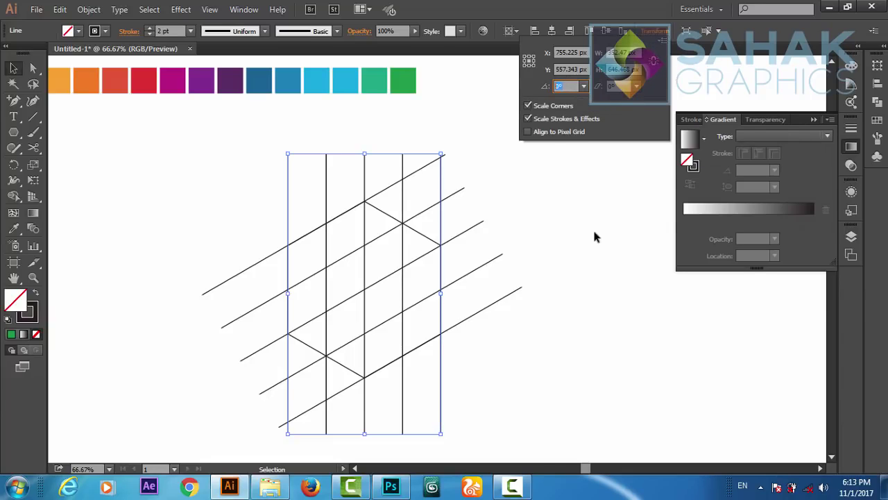
pyautogui.write('60')
pyautogui.press('Return')
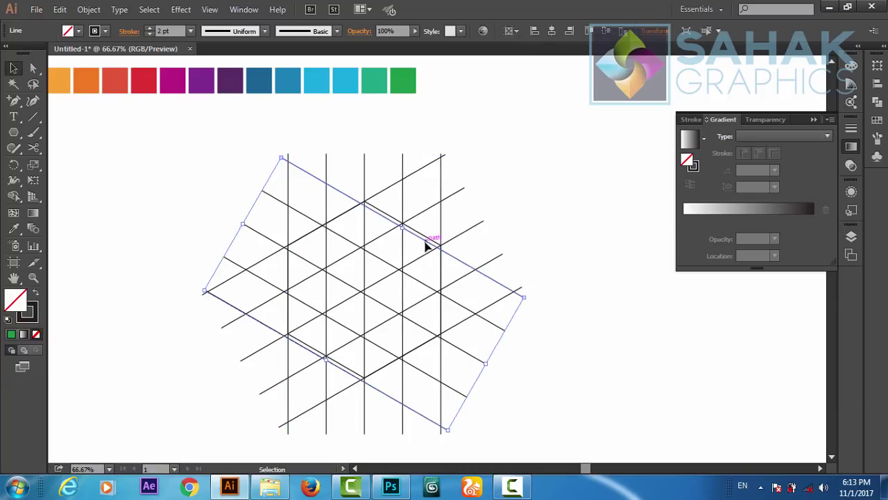
# Move the second rotated line group so its outer lines coincide with the hexagon's upper-right and lower-left edges.
pyautogui.moveTo(467, 267); pyautogui.dragTo(468, 262)
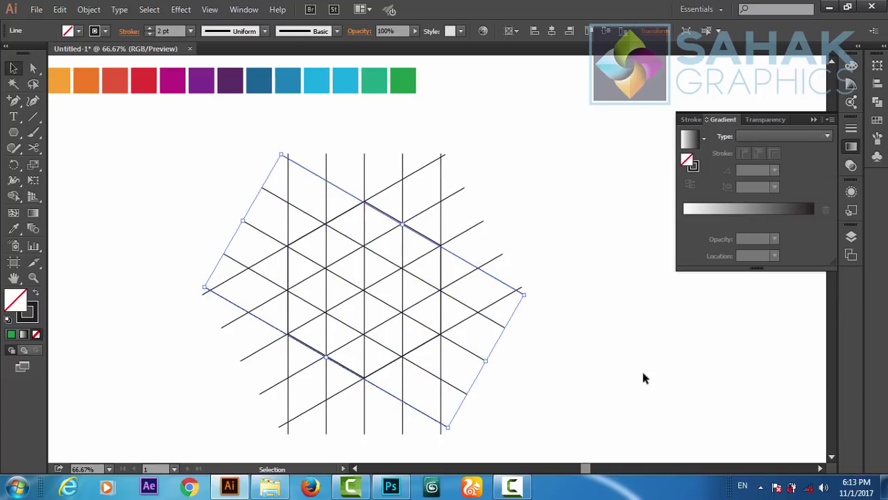
pyautogui.press('Right')
pyautogui.press('Right')
pyautogui.press('Right')
pyautogui.press('Right')
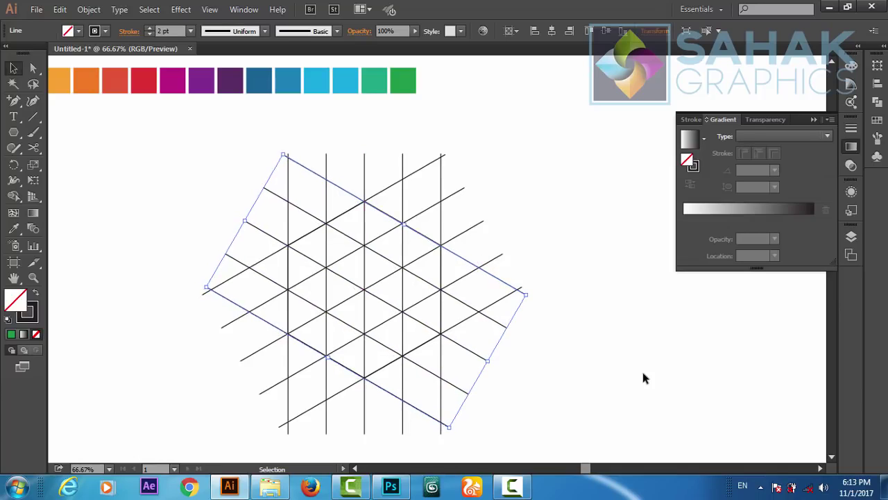
# Nudge the second rotated line group slightly right so its lines meet the other grid intersections, and deselect it.
pyautogui.press('Right')
pyautogui.press('Right')
pyautogui.press('Right')
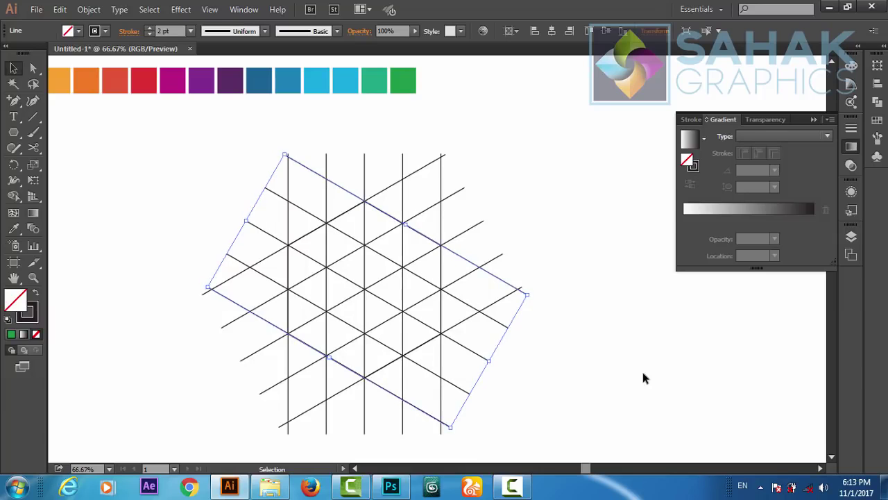
pyautogui.click(598, 346)
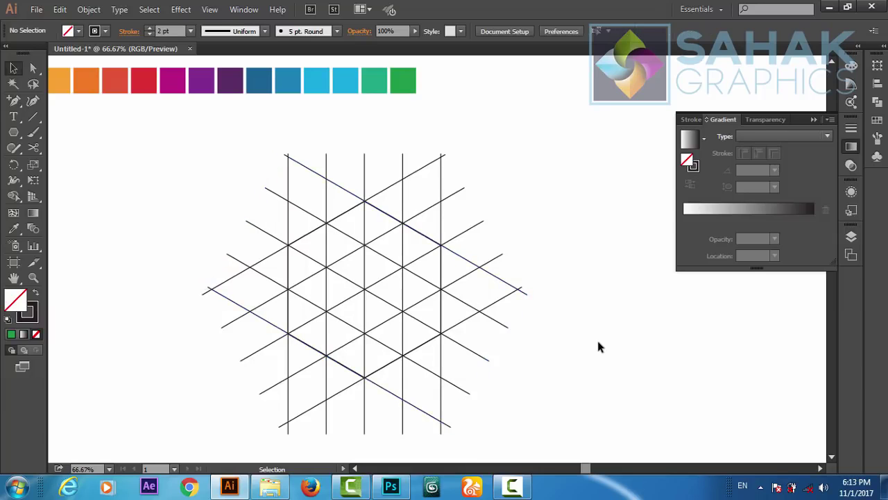
# Select the hexagon with all line groups and set a CMYK Cyan fill for the Shape Builder tool.
pyautogui.moveTo(534, 150); pyautogui.dragTo(217, 416)
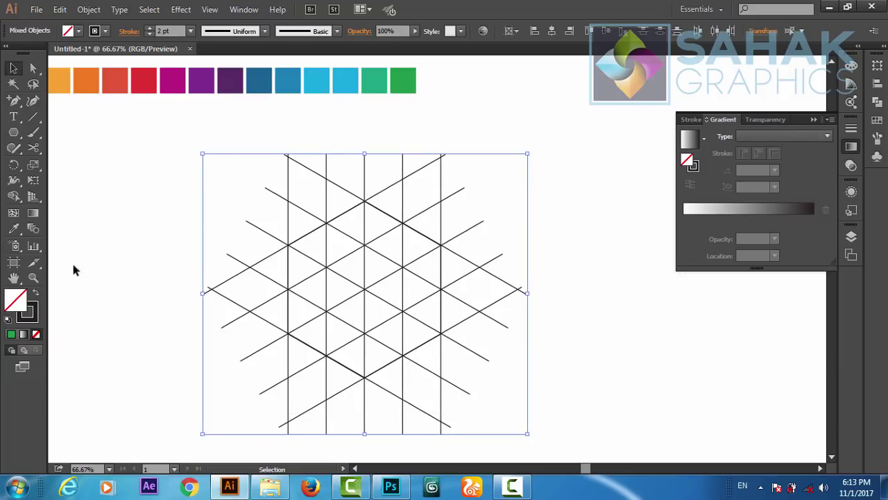
pyautogui.click(14, 197)
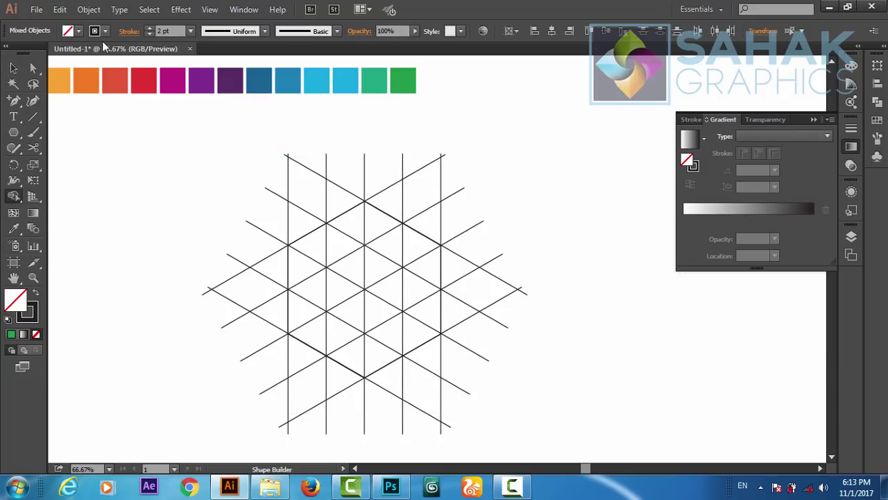
pyautogui.click(79, 33)
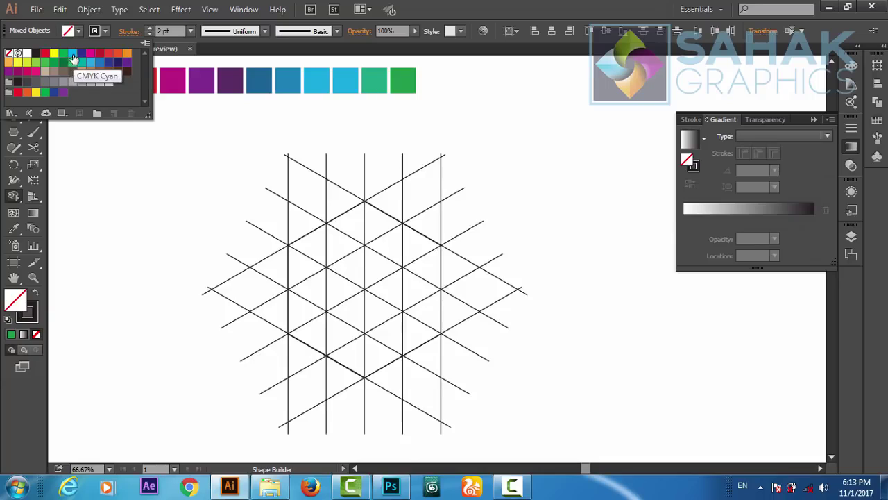
pyautogui.click(72, 54)
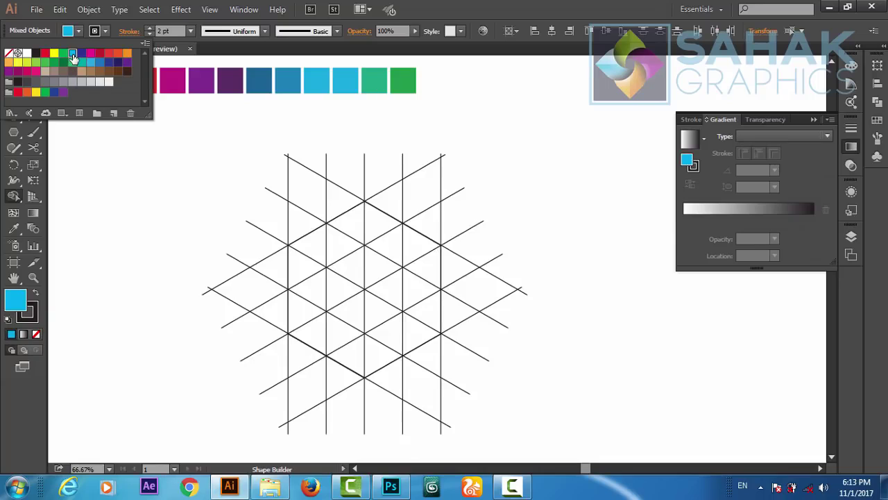
# With Shape Builder, fill the six triangles of the band along the hexagon's upper-right and upper-left edges in cyan.
pyautogui.click(420, 252)
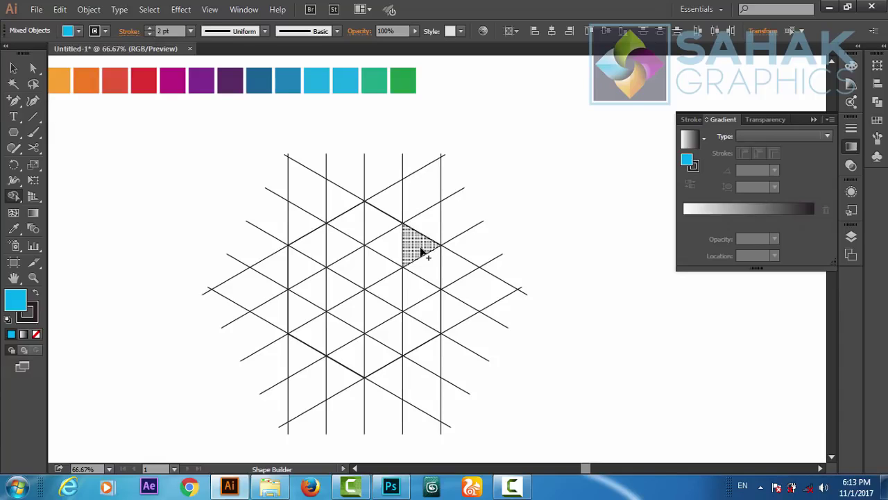
pyautogui.click(421, 251)
pyautogui.click(394, 245)
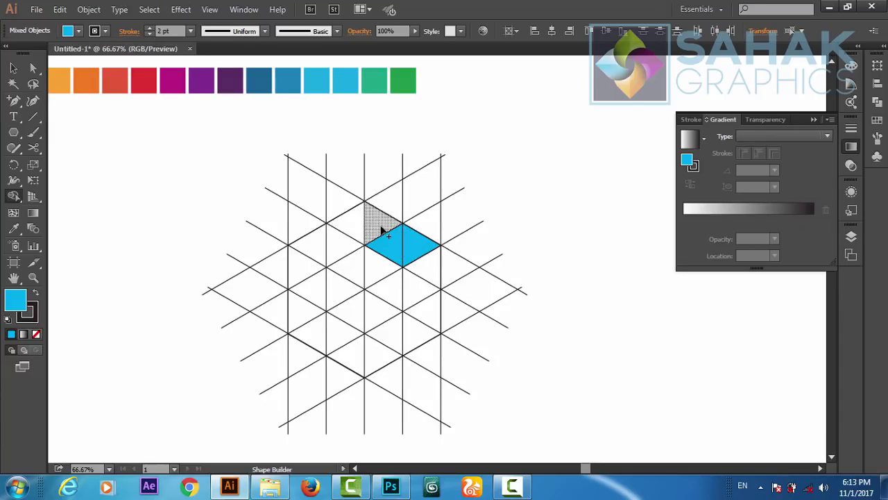
pyautogui.click(382, 229)
pyautogui.click(351, 223)
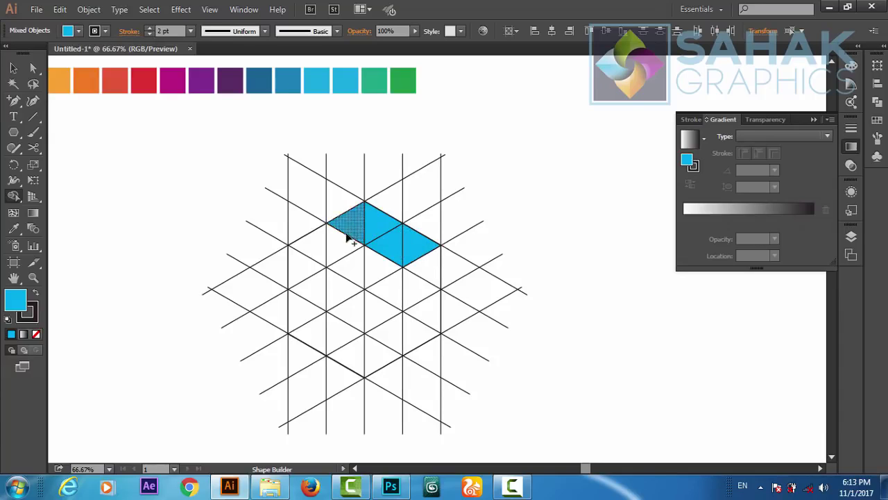
pyautogui.click(344, 248)
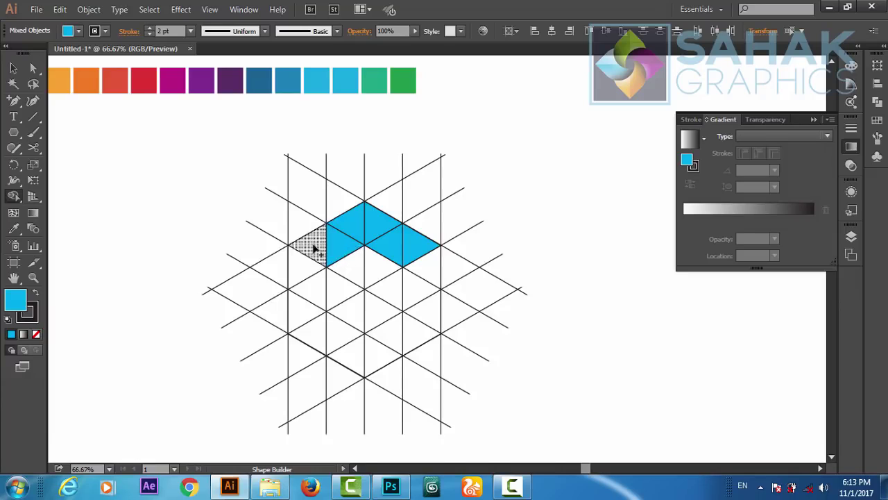
pyautogui.click(313, 249)
# Fill the six triangles continuing the band down the hexagon's left side and along its lower-left edge in cyan.
pyautogui.click(303, 264)
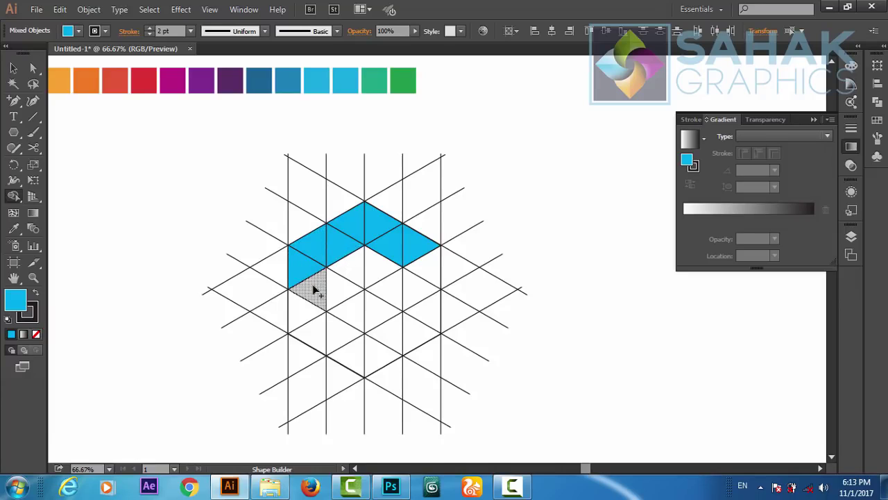
pyautogui.click(312, 290)
pyautogui.click(303, 307)
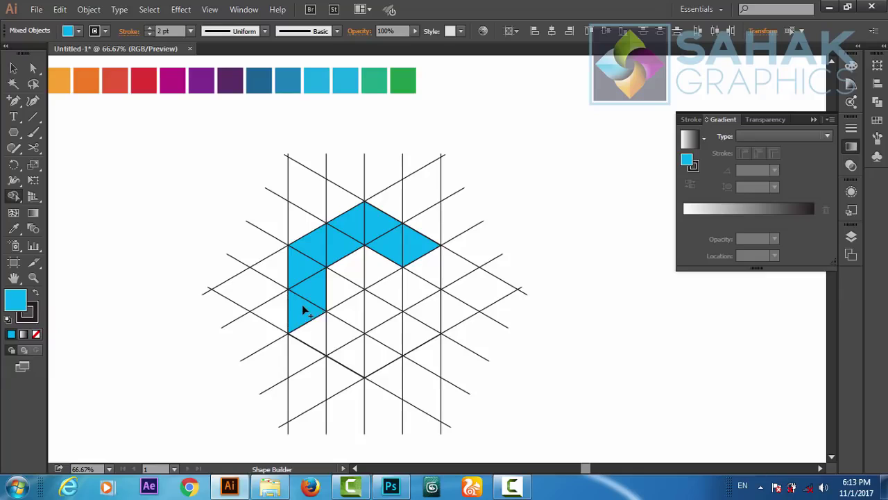
pyautogui.click(316, 336)
pyautogui.click(338, 337)
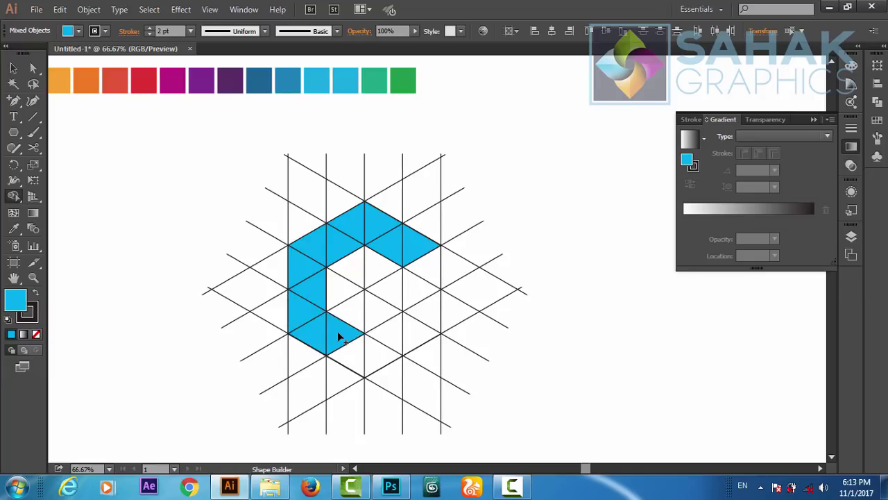
pyautogui.click(356, 367)
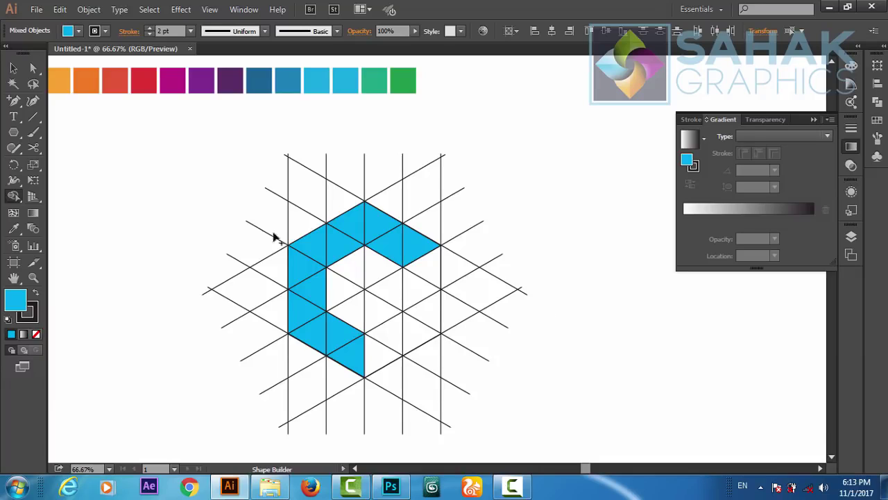
# Select all twelve cyan triangles together and move them out of the grid to its upper right.
pyautogui.click(14, 69)
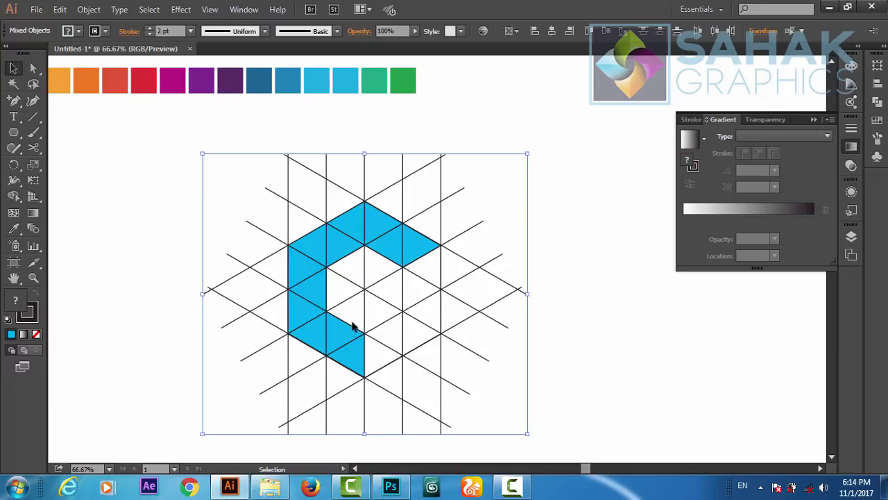
pyautogui.click(600, 352)
pyautogui.click(356, 362)
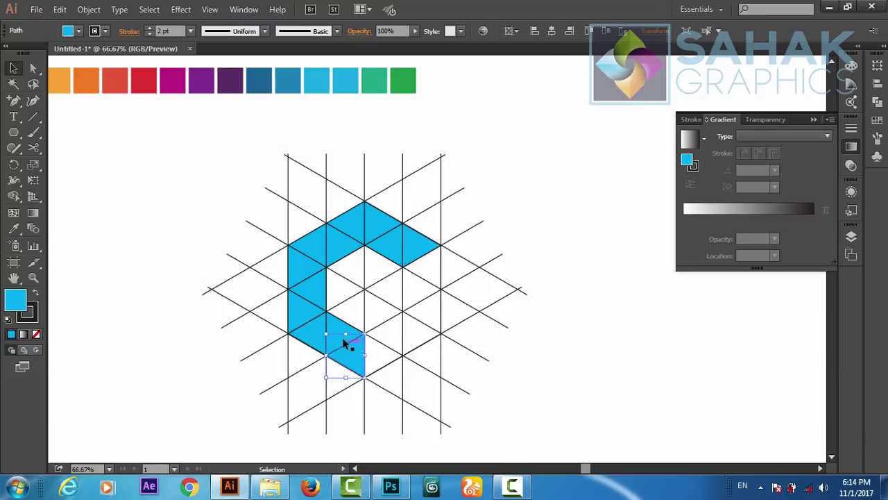
pyautogui.press('shift')
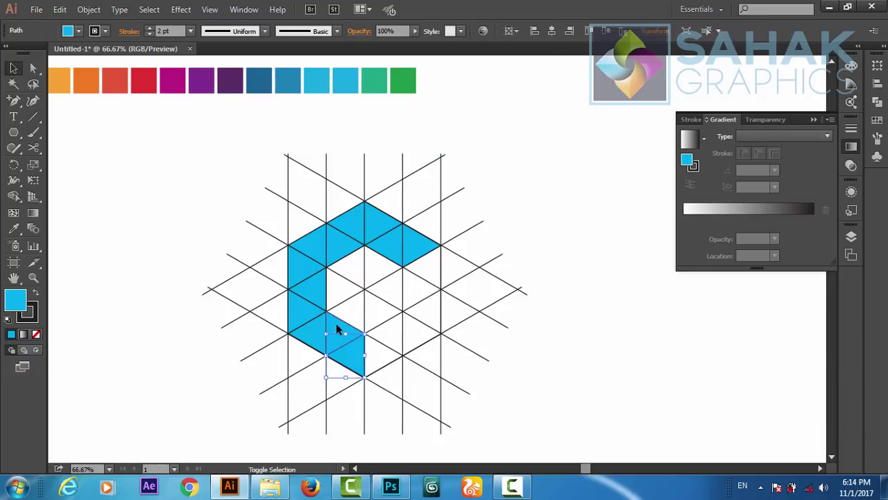
pyautogui.keyDown('shift'); pyautogui.click(338, 329); pyautogui.keyUp('shift')
pyautogui.keyDown('shift'); pyautogui.click(314, 334); pyautogui.keyUp('shift')
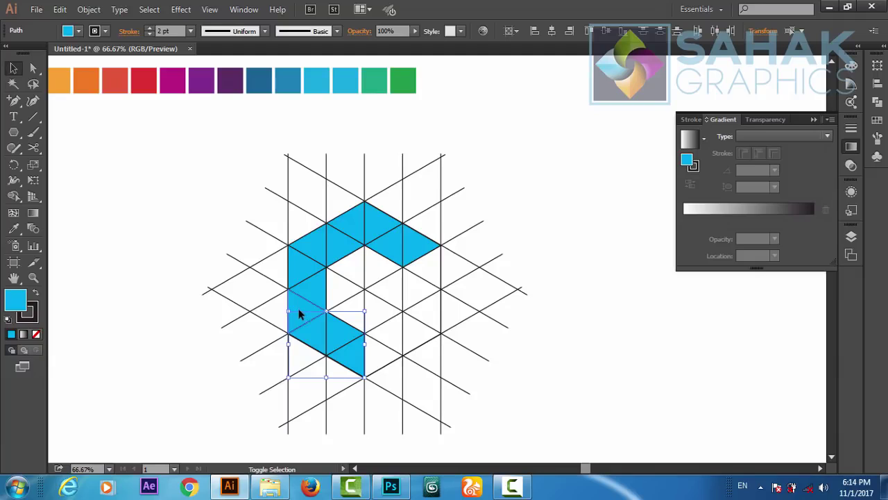
pyautogui.keyDown('shift'); pyautogui.click(299, 315); pyautogui.keyUp('shift')
pyautogui.keyDown('shift'); pyautogui.click(312, 289); pyautogui.keyUp('shift')
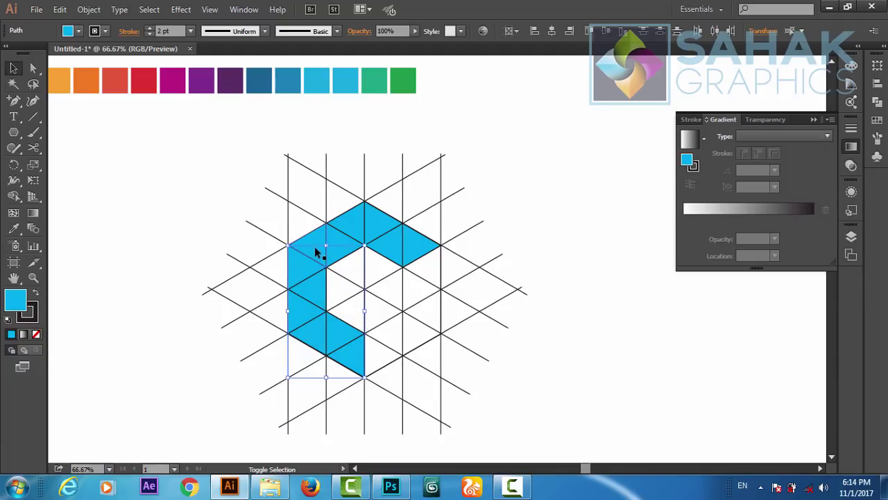
pyautogui.keyDown('shift'); pyautogui.click(317, 251); pyautogui.keyUp('shift')
pyautogui.keyDown('shift'); pyautogui.click(339, 253); pyautogui.keyUp('shift')
pyautogui.keyDown('shift'); pyautogui.click(355, 229); pyautogui.keyUp('shift')
pyautogui.keyDown('shift'); pyautogui.click(375, 229); pyautogui.keyUp('shift')
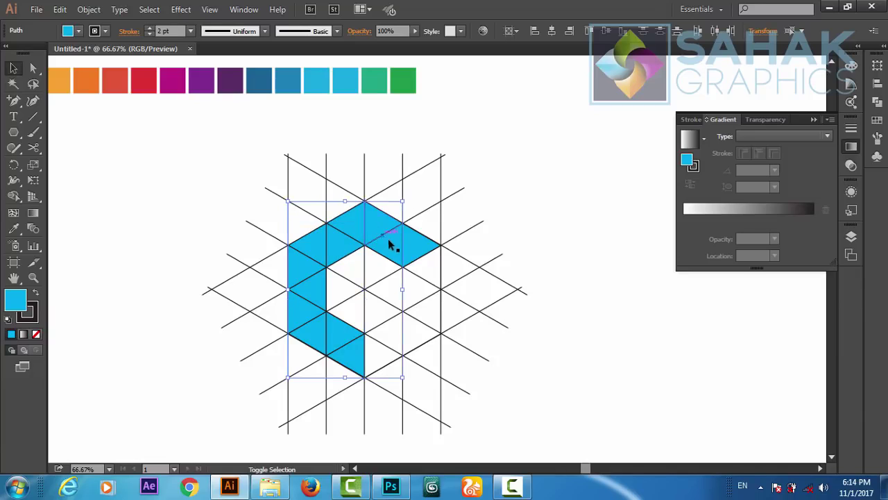
pyautogui.keyDown('shift'); pyautogui.click(414, 249); pyautogui.keyUp('shift')
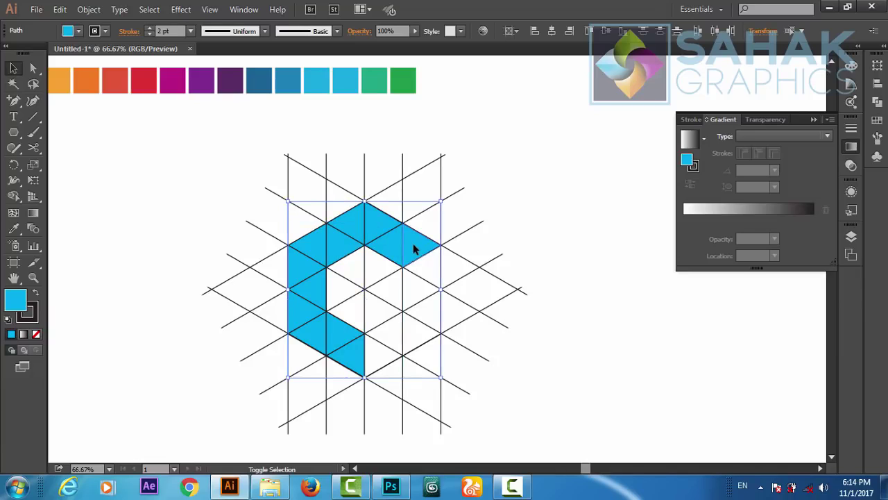
pyautogui.moveTo(391, 245); pyautogui.dragTo(604, 134)
# Delete the leftover grid lines and move the cyan C shape back to the middle of the empty area.
pyautogui.moveTo(229, 154); pyautogui.dragTo(479, 425)
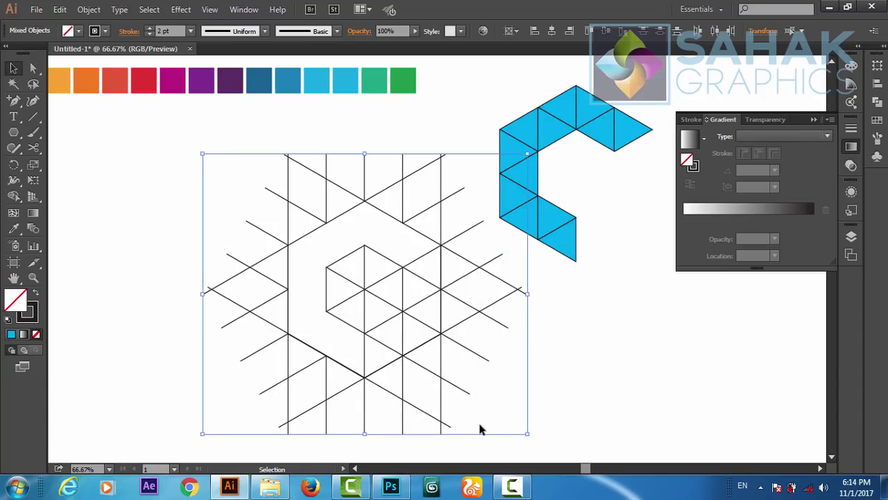
pyautogui.press('Delete')
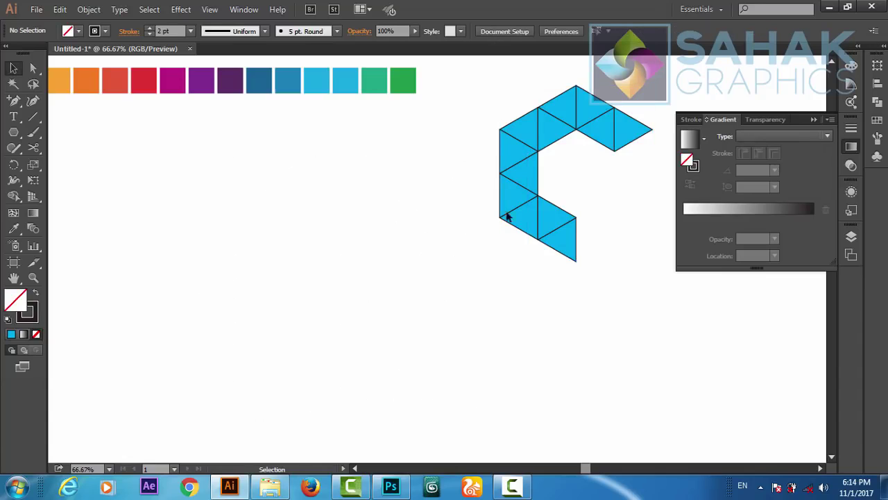
pyautogui.moveTo(496, 75); pyautogui.dragTo(624, 254)
pyautogui.moveTo(525, 182); pyautogui.dragTo(276, 270)
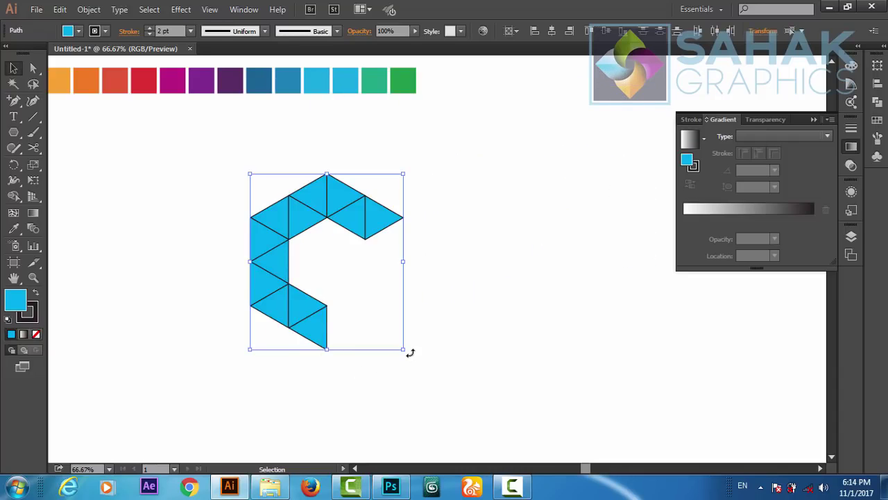
# Rotate the C shape about 30° counterclockwise so its arms run horizontally, and scale it up proportionally to about 1.6 times its size.
pyautogui.moveTo(408, 352); pyautogui.dragTo(463, 306)
pyautogui.click(486, 343)
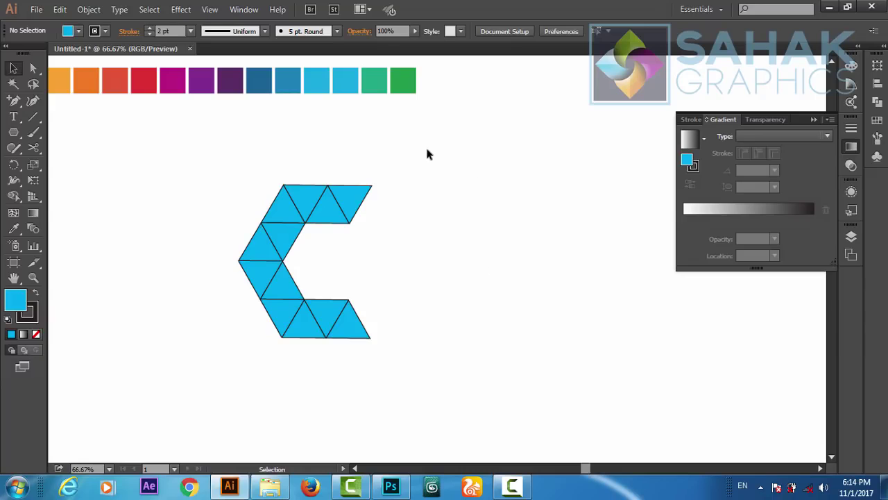
pyautogui.moveTo(427, 149); pyautogui.dragTo(253, 384)
pyautogui.click(199, 371)
pyautogui.press('space')
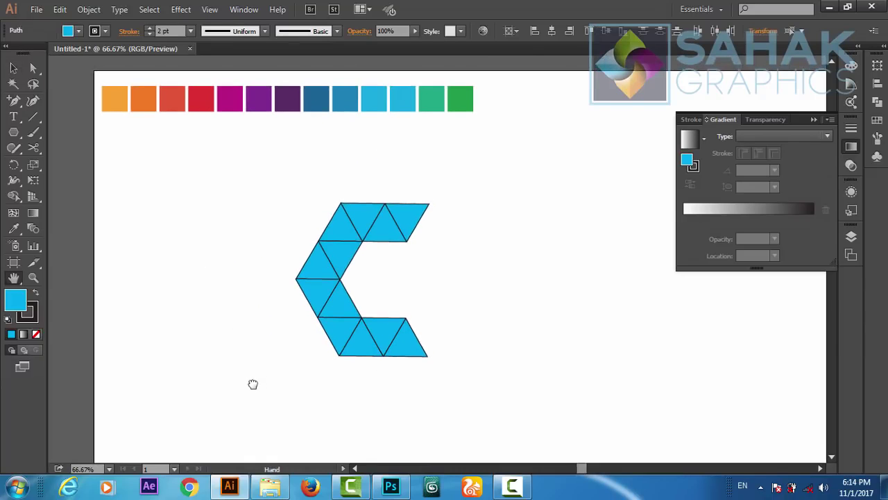
pyautogui.hotkey('ctrl', 'z')
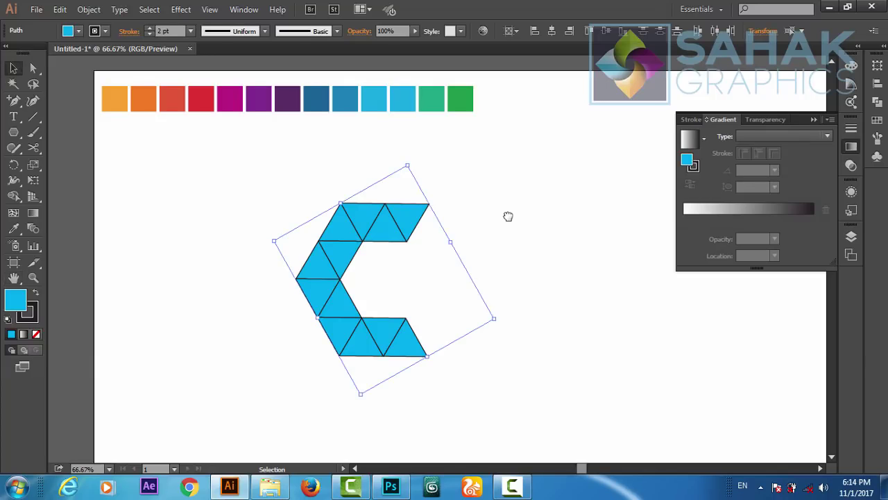
pyautogui.moveTo(496, 319); pyautogui.dragTo(587, 333)
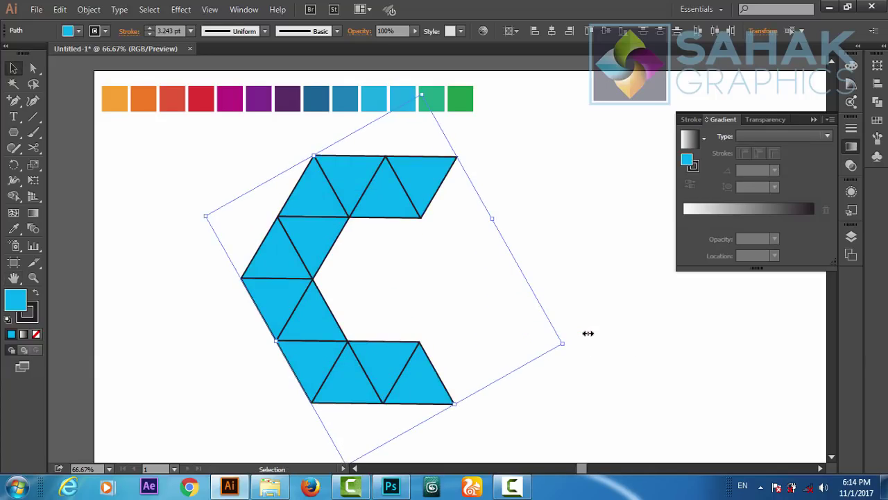
pyautogui.click(580, 222)
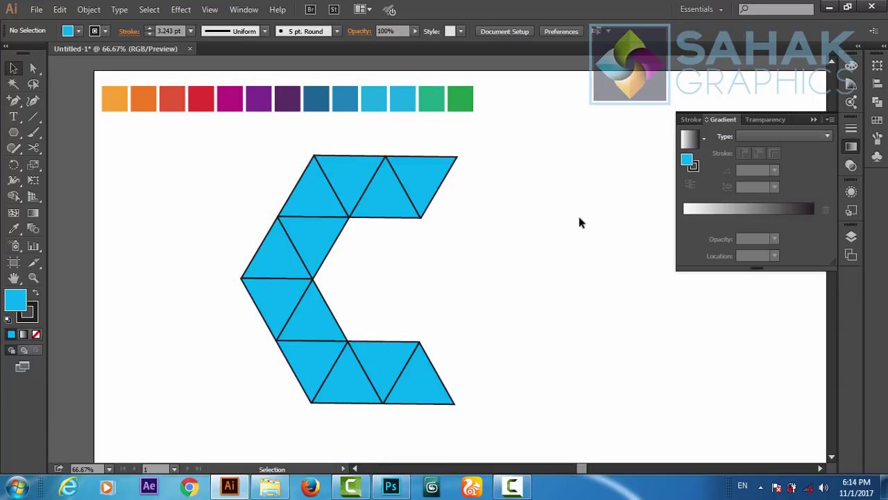
# Recolour the end triangle of the C's upper arm with the light orange of the first palette swatch using the Eyedropper.
pyautogui.click(423, 176)
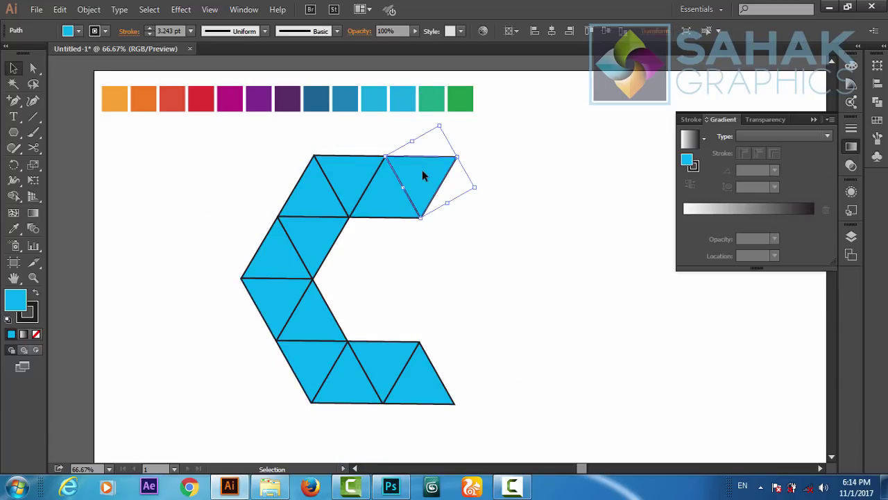
pyautogui.click(13, 228)
pyautogui.click(117, 102)
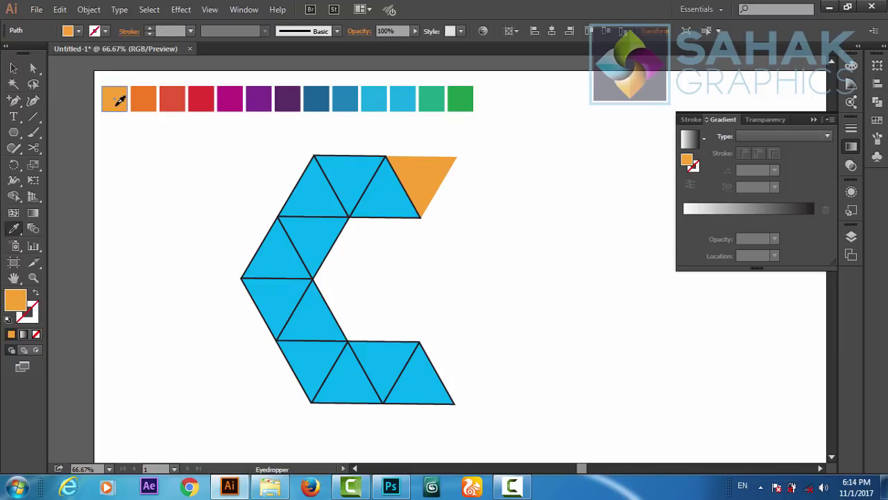
pyautogui.click(13, 68)
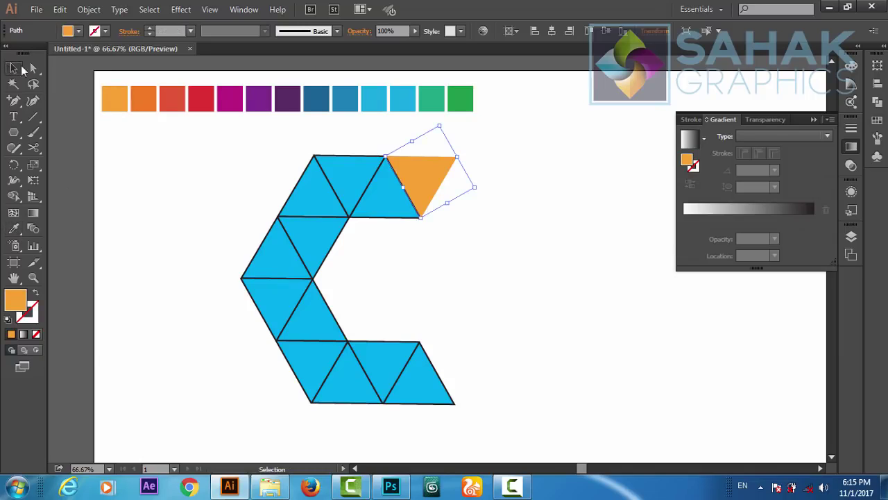
# Recolour the second triangle from the end of the upper arm with the darker orange of the second palette swatch.
pyautogui.click(383, 194)
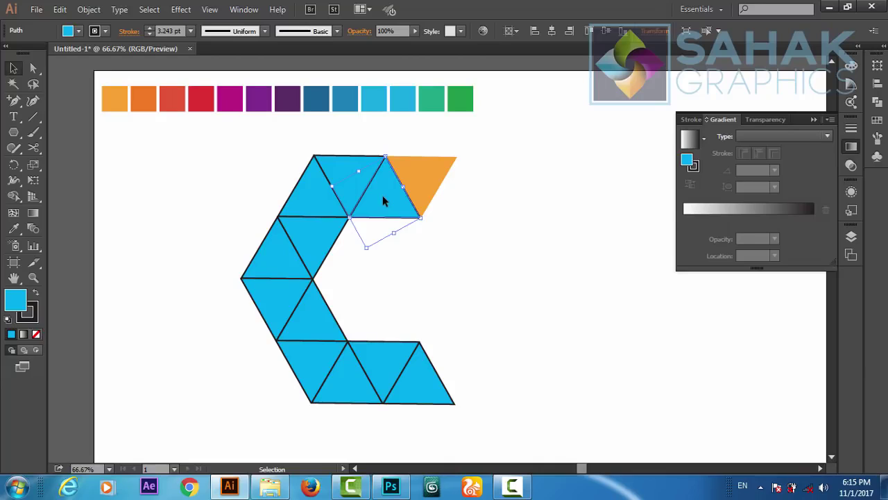
pyautogui.click(13, 229)
pyautogui.click(147, 101)
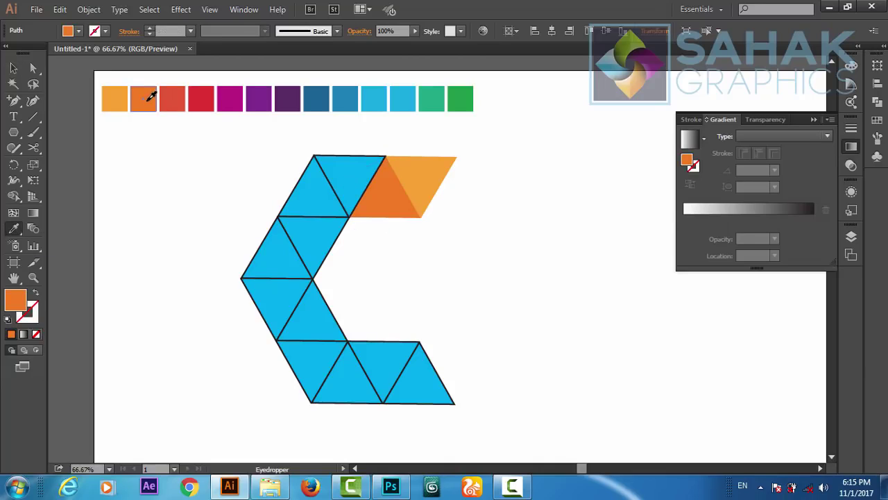
pyautogui.click(13, 68)
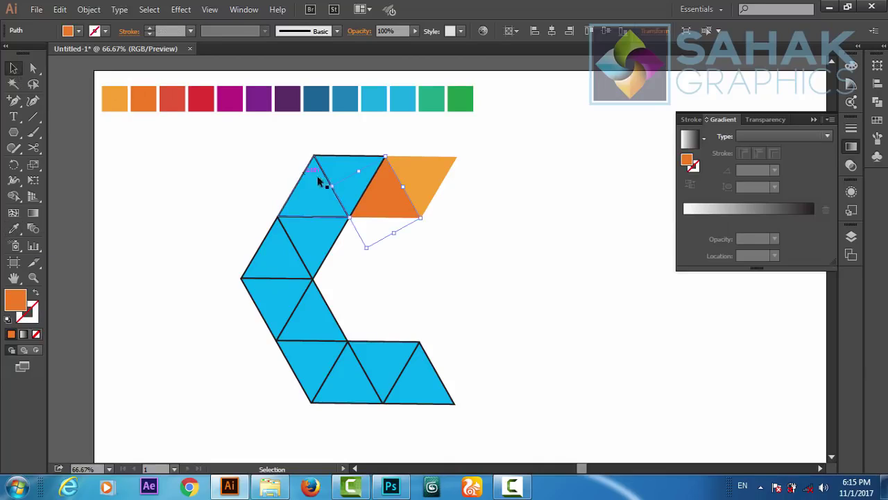
# Recolour the third triangle of the C's upper arm with the third swatch's light red and the fourth triangle with the fourth swatch's crimson using the Eyedropper.
pyautogui.click(343, 169)
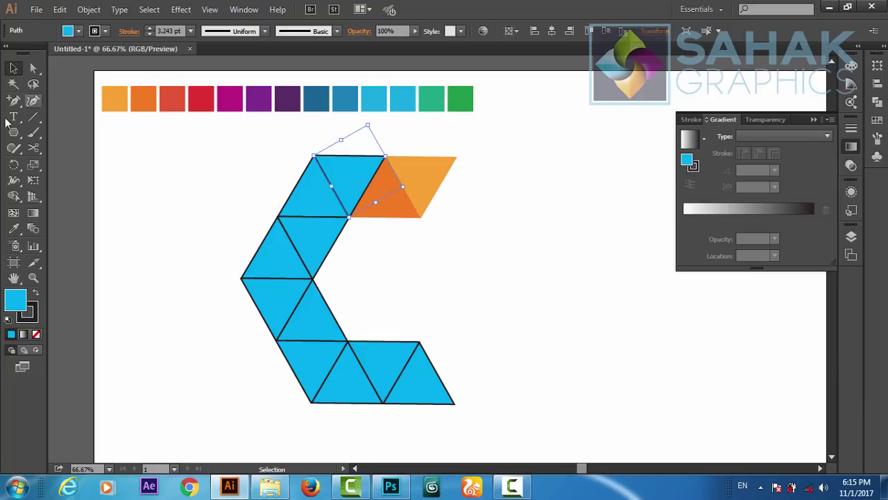
pyautogui.click(14, 230)
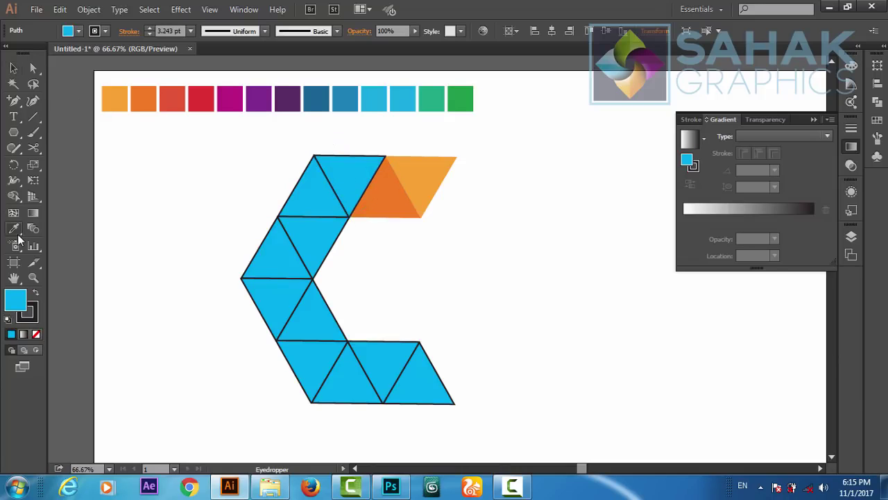
pyautogui.click(174, 95)
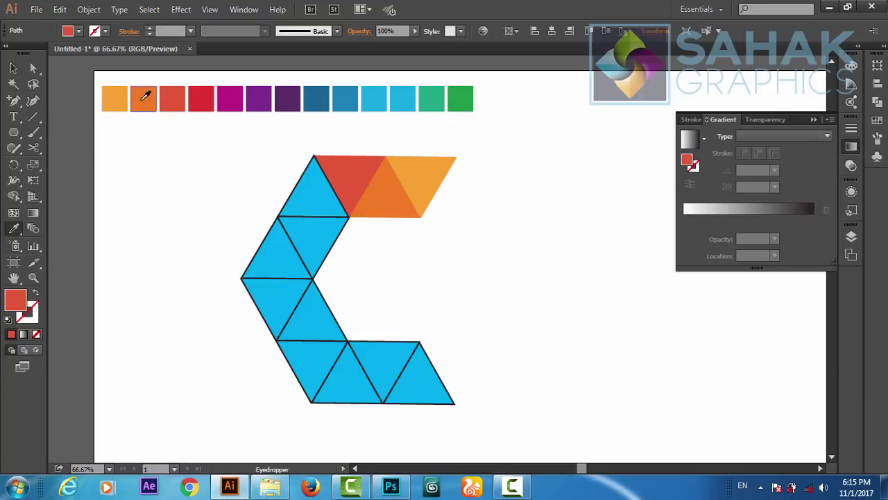
pyautogui.click(13, 68)
pyautogui.click(301, 200)
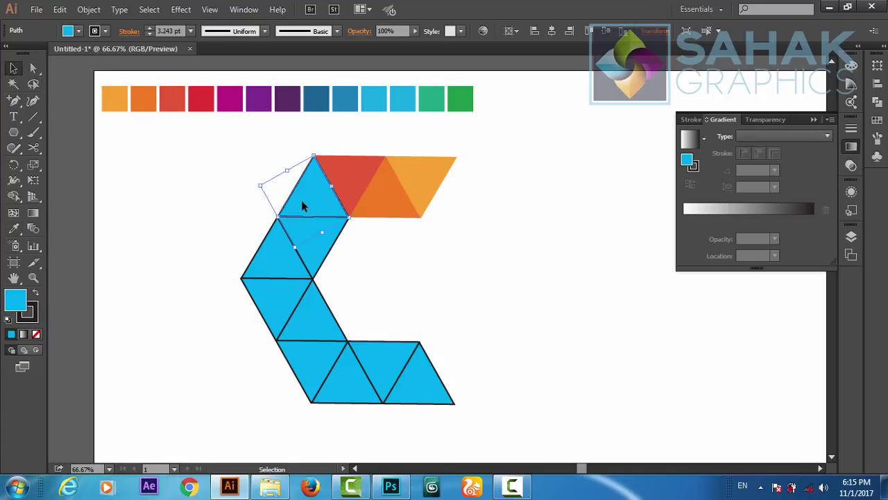
pyautogui.click(13, 229)
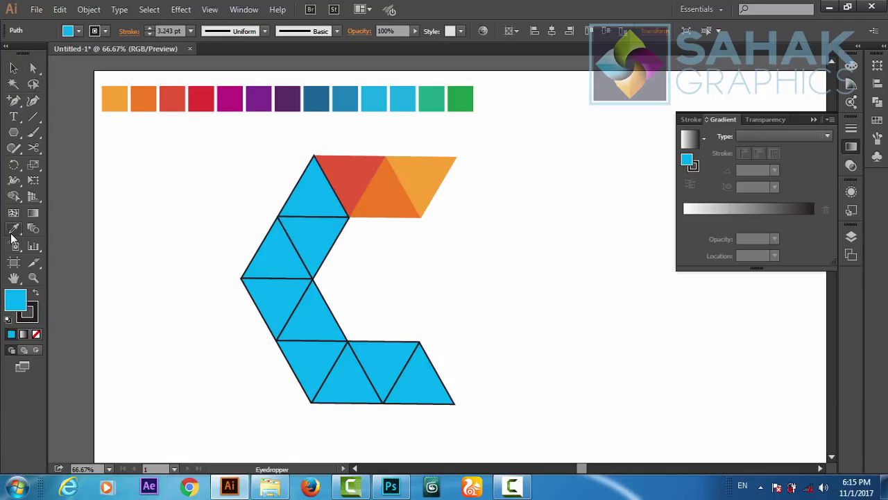
pyautogui.click(208, 95)
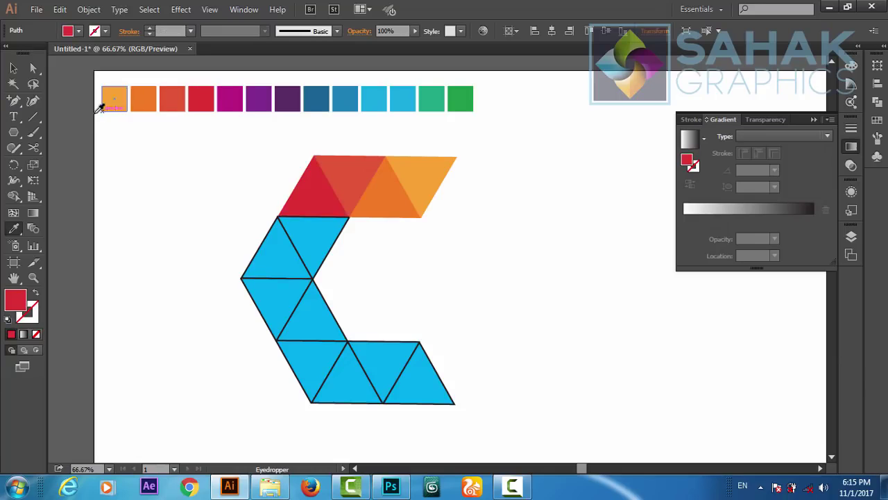
# Recolour the cyan triangle directly below the crimson one with the magenta of the fifth palette swatch.
pyautogui.click(14, 67)
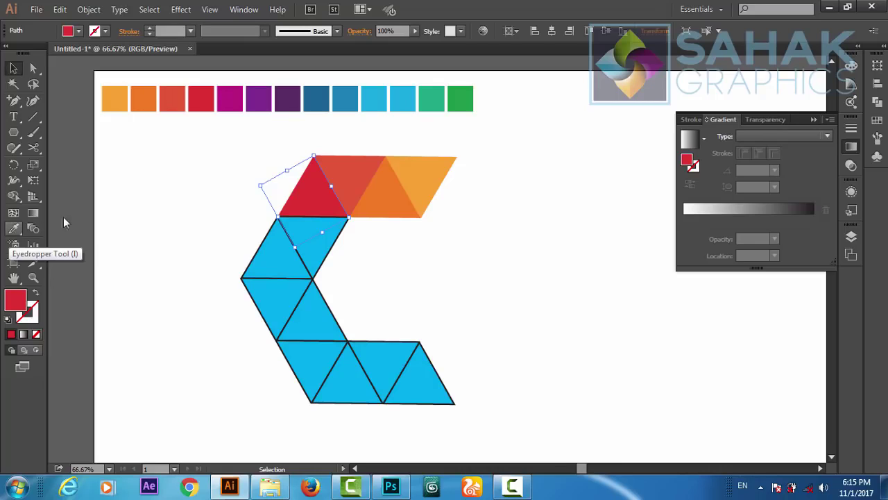
pyautogui.click(323, 254)
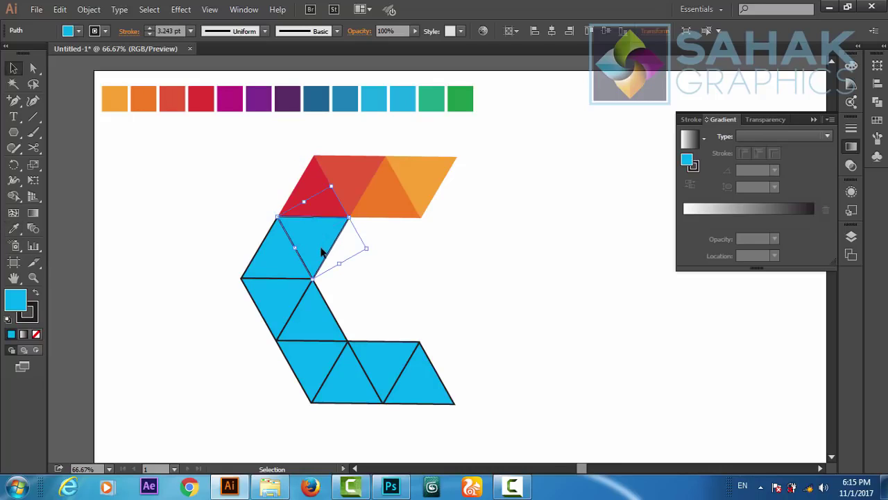
pyautogui.click(14, 228)
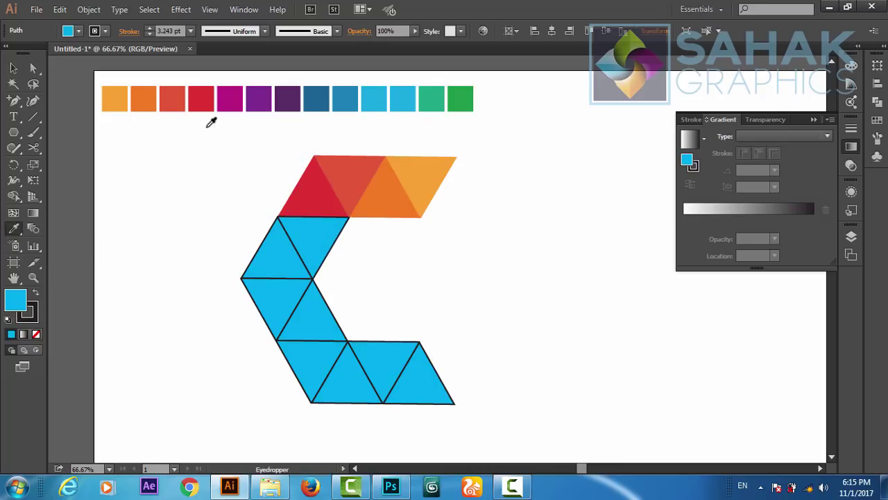
pyautogui.click(231, 94)
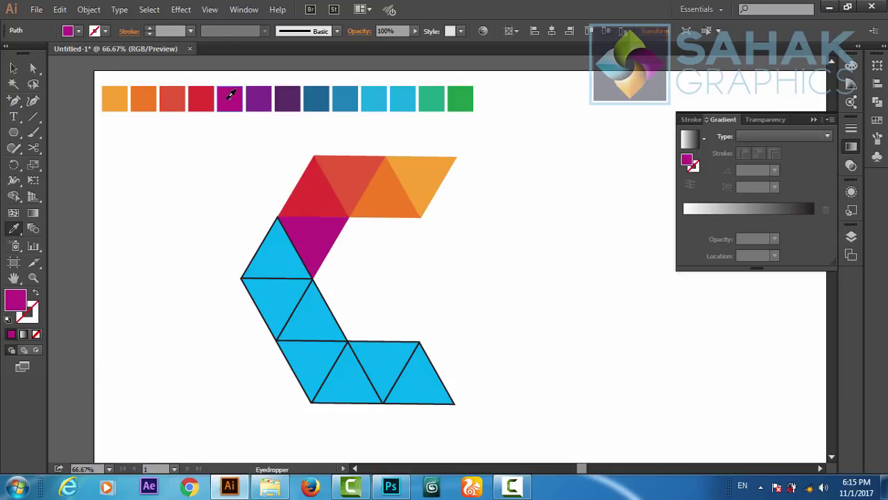
pyautogui.click(14, 68)
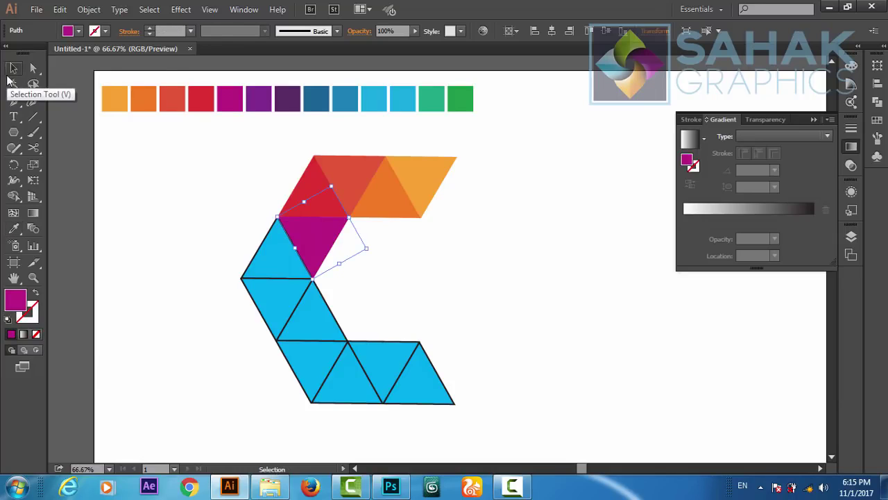
pyautogui.click(262, 110)
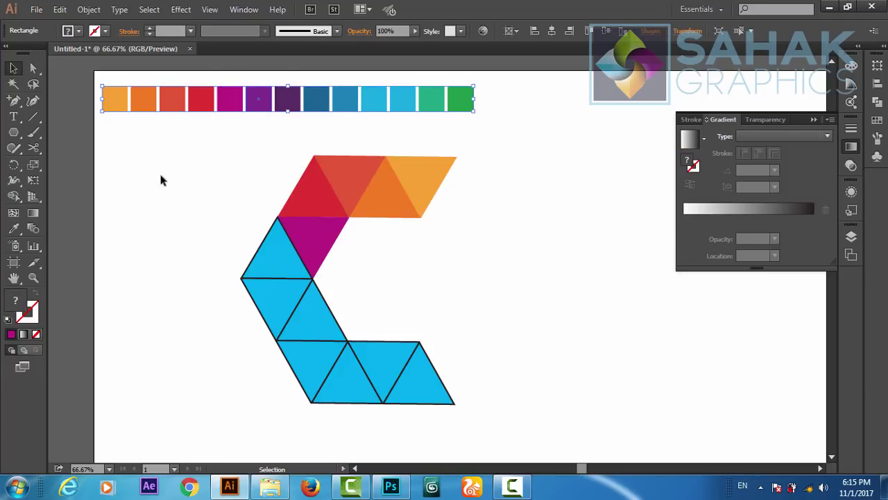
pyautogui.click(11, 231)
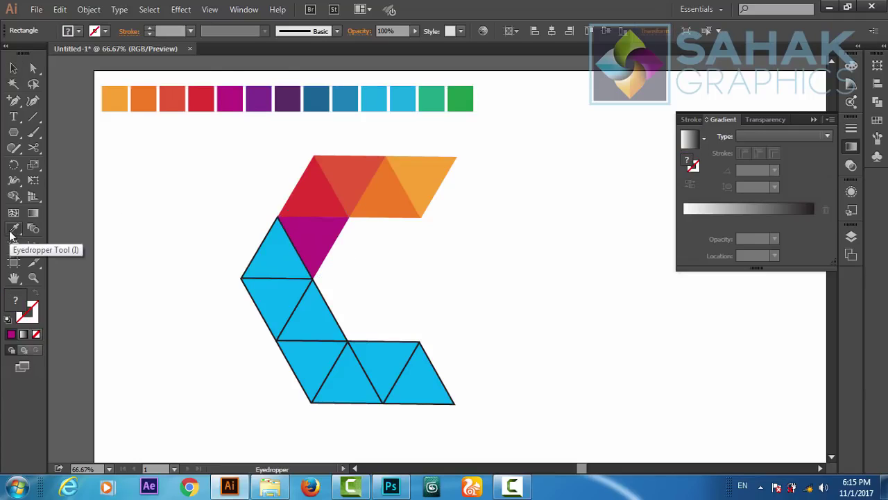
pyautogui.click(269, 99)
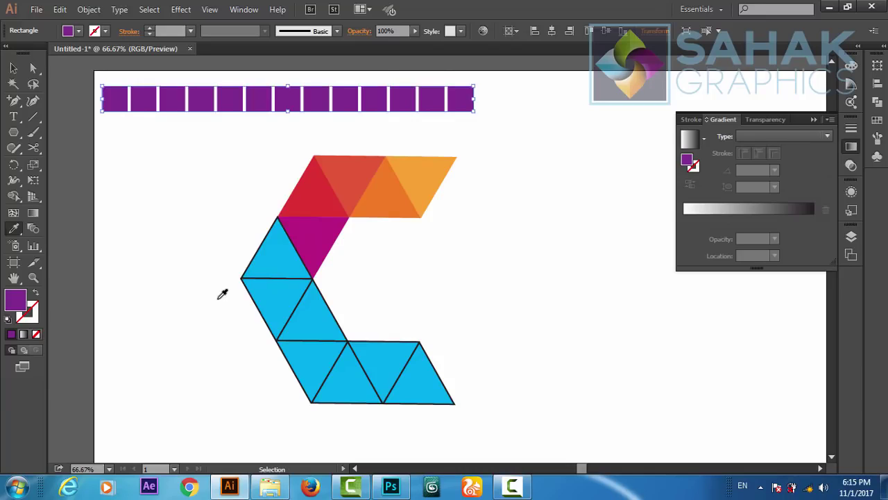
pyautogui.hotkey('ctrl', 'z')
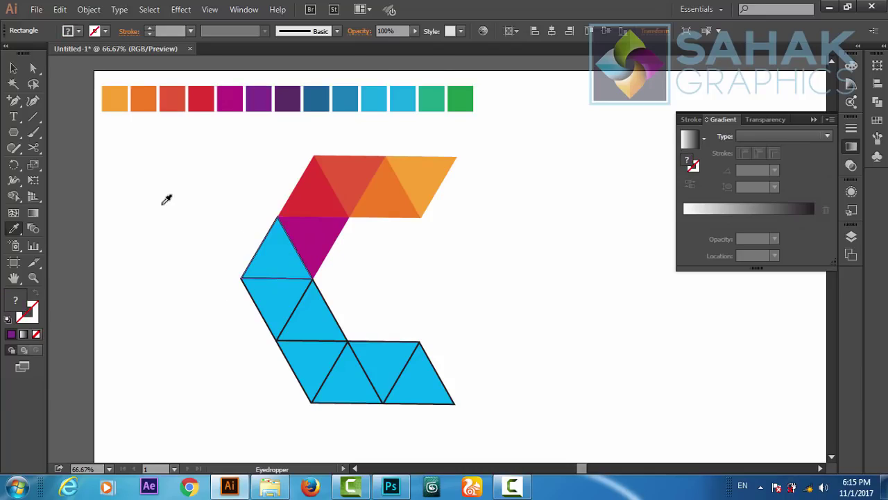
# Recolour the outer triangle beside the magenta one with the purple of the sixth palette swatch.
pyautogui.click(13, 68)
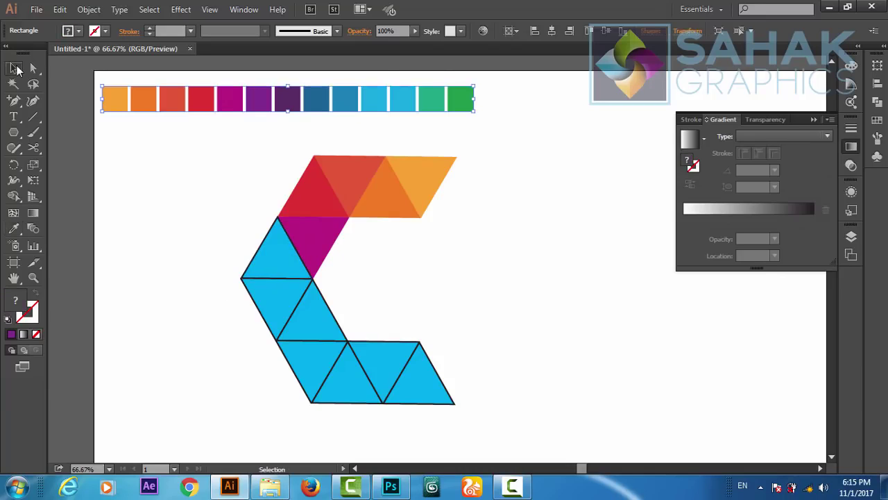
pyautogui.click(284, 264)
pyautogui.click(13, 228)
pyautogui.hotkey('ctrl', 'shift', 'a')
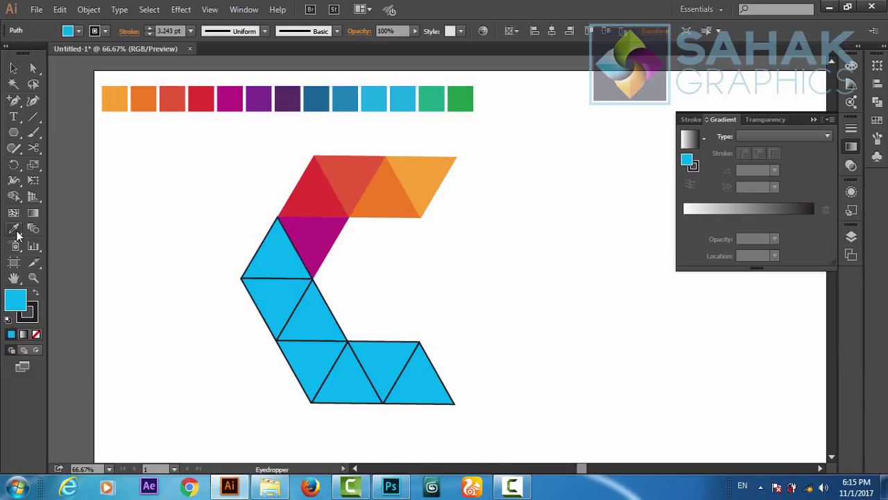
pyautogui.click(258, 98)
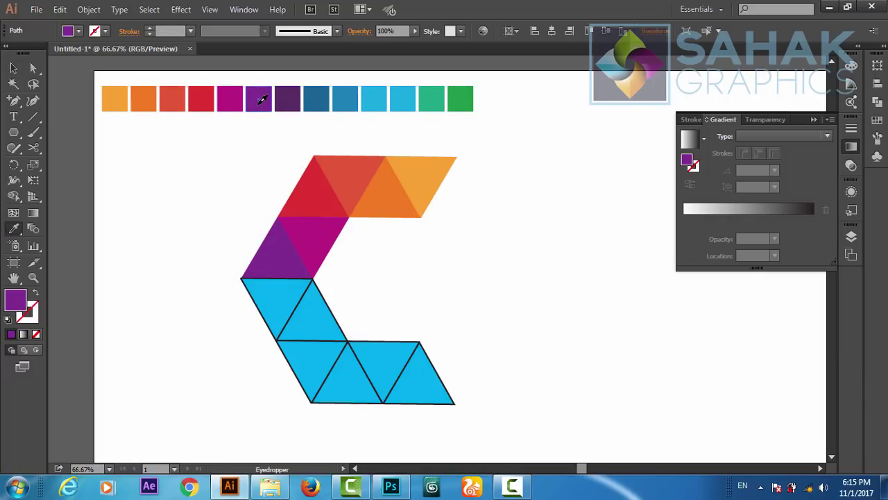
# Recolour the triangle below the purple one with the seventh swatch's dark purple and its inner neighbour with the eighth swatch's dark blue.
pyautogui.click(15, 69)
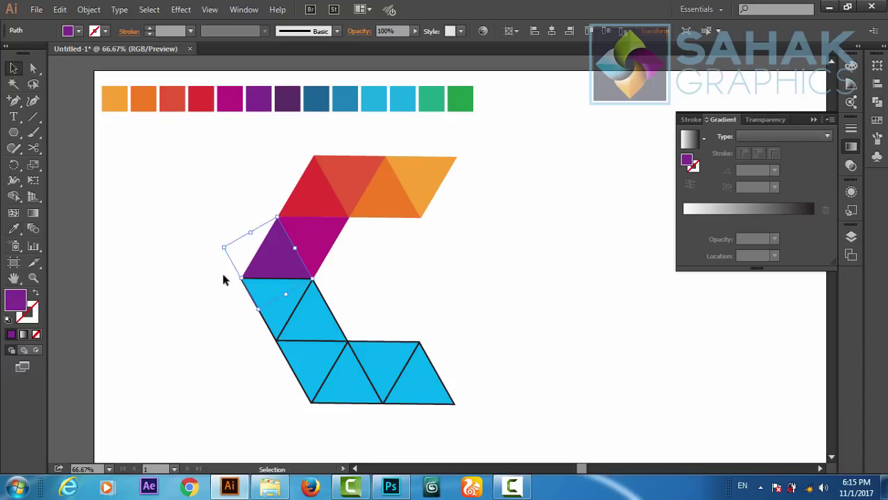
pyautogui.click(286, 311)
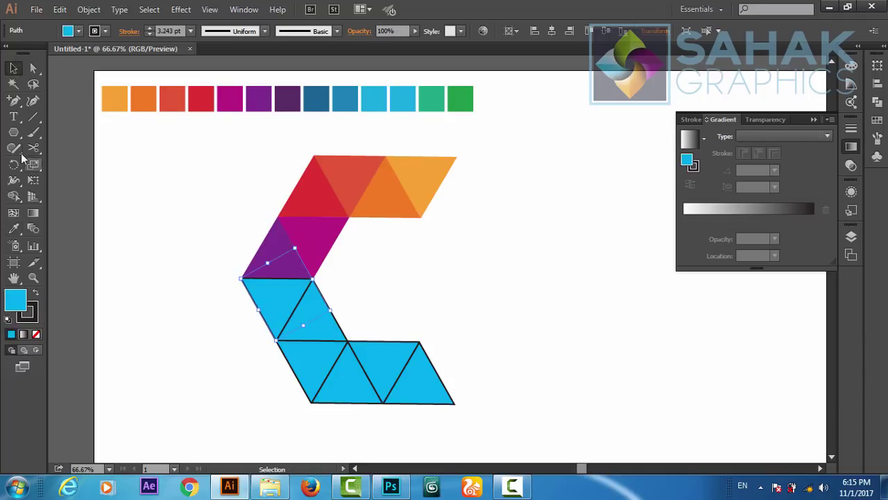
pyautogui.click(14, 230)
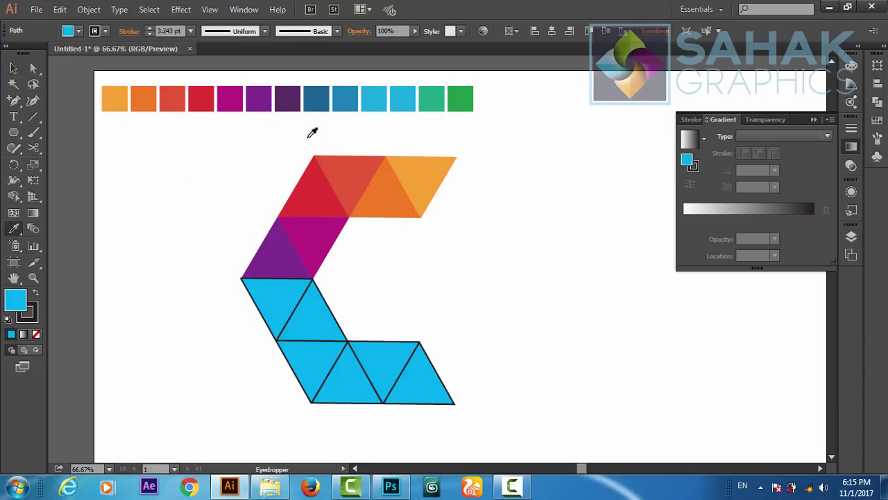
pyautogui.click(294, 100)
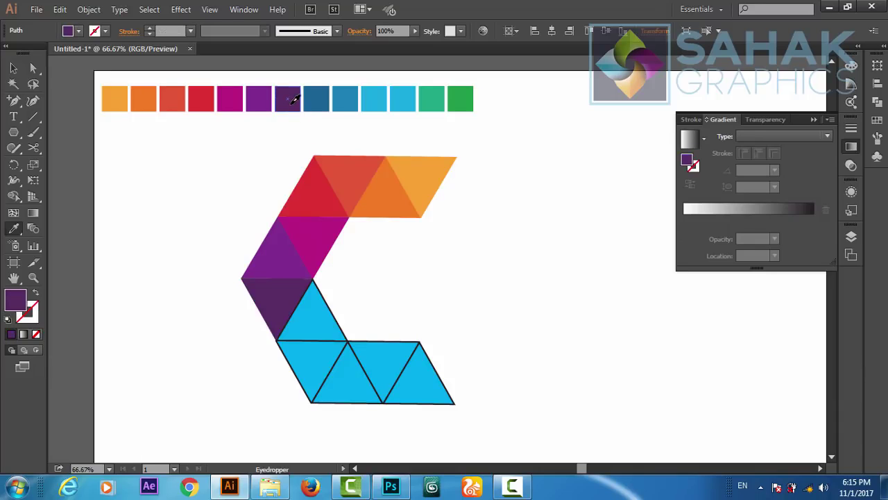
pyautogui.click(13, 68)
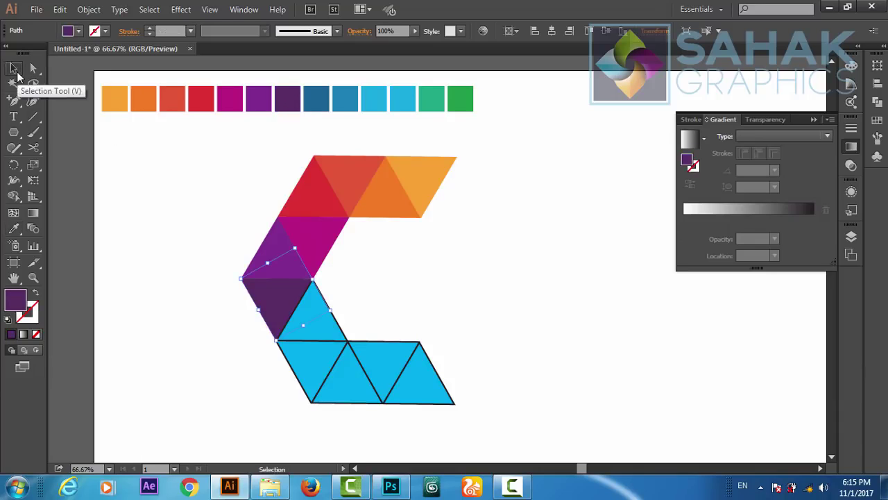
pyautogui.click(296, 320)
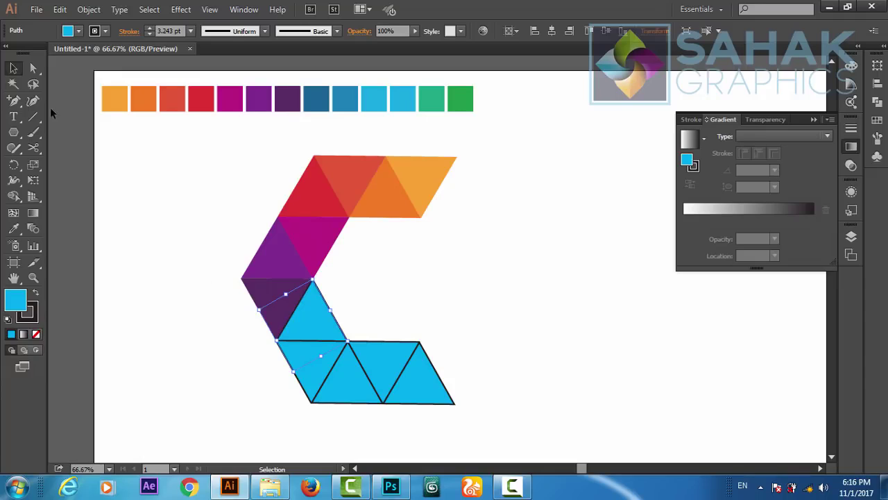
pyautogui.click(14, 228)
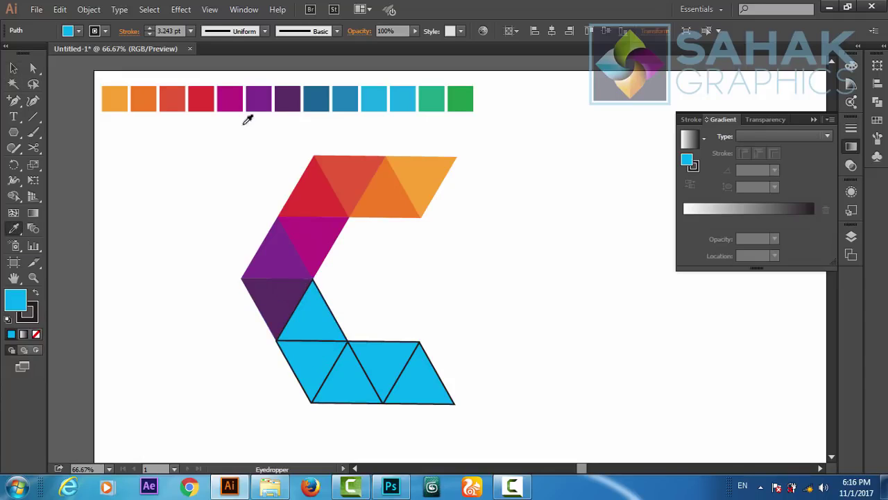
pyautogui.click(312, 97)
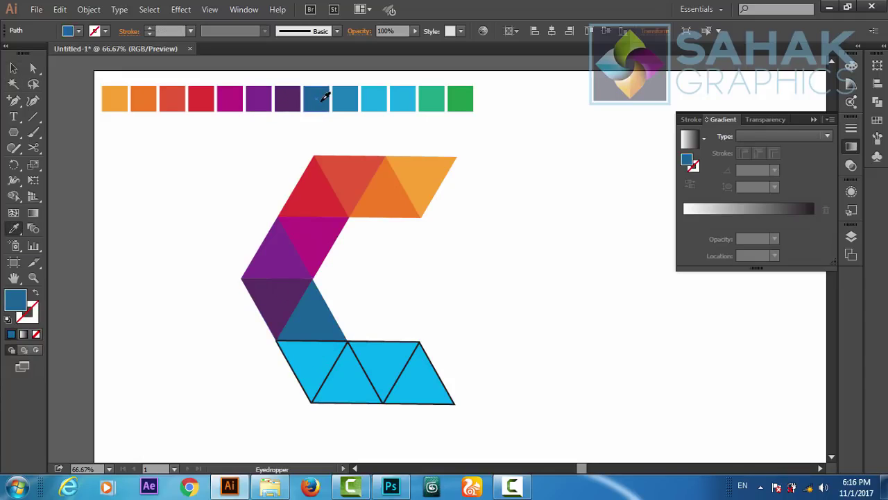
# Recolour the triangle below the dark blue one with the ninth swatch's medium blue and the adjacent lower-arm triangle with the eleventh swatch's light blue.
pyautogui.click(14, 67)
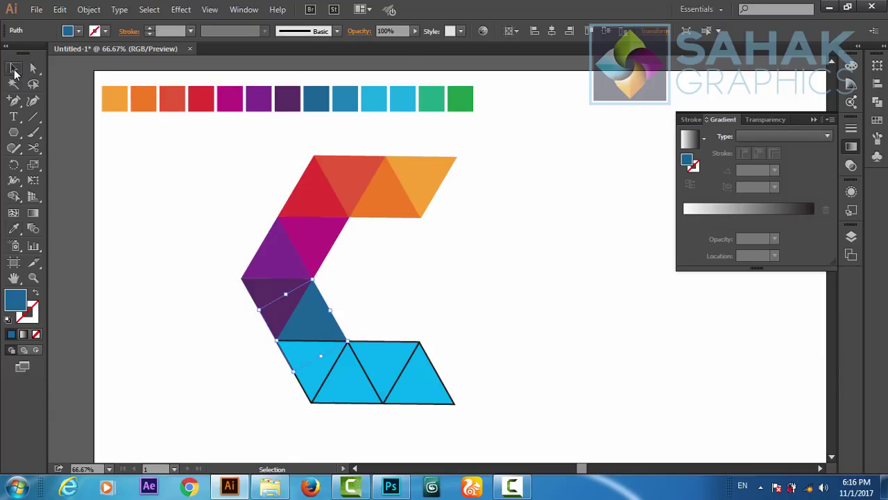
pyautogui.click(309, 363)
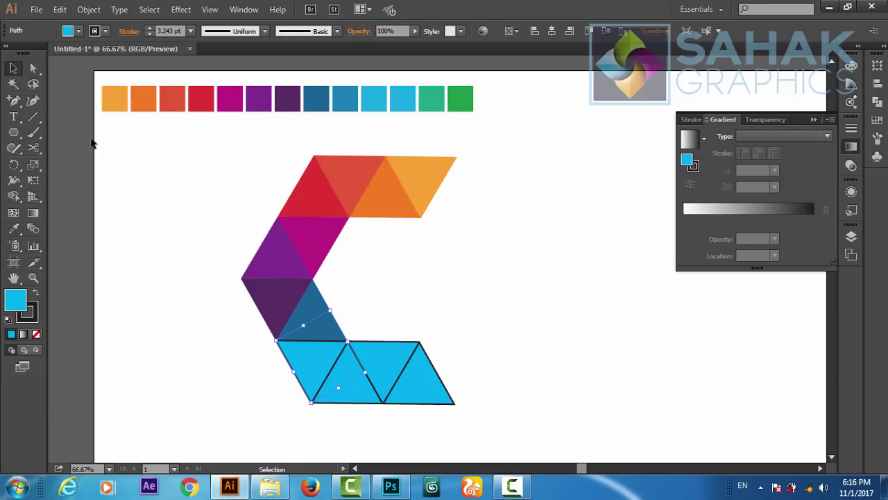
pyautogui.click(15, 229)
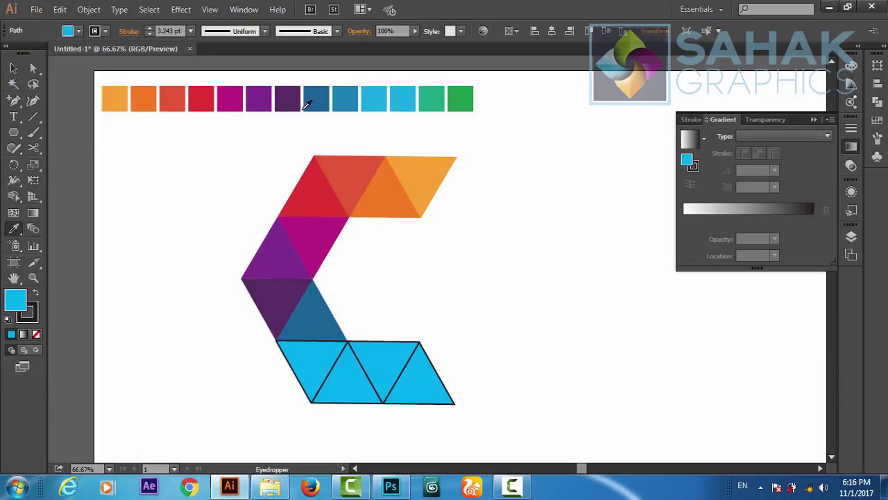
pyautogui.click(342, 98)
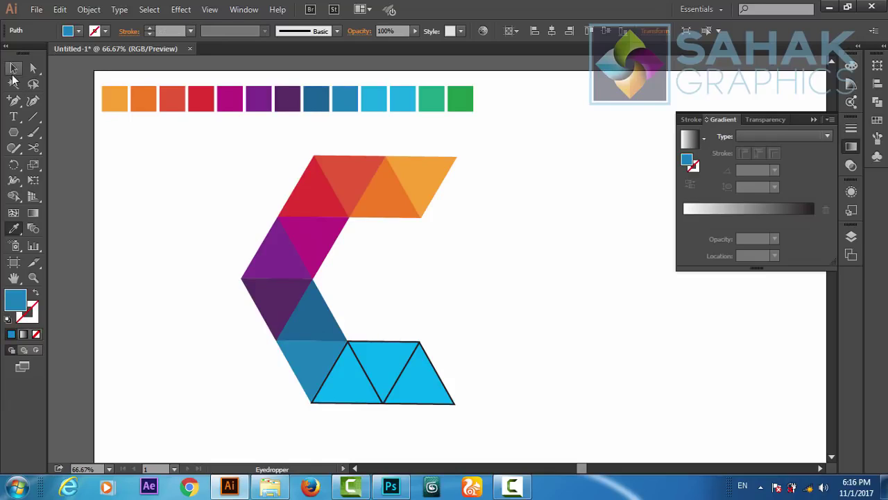
pyautogui.click(13, 69)
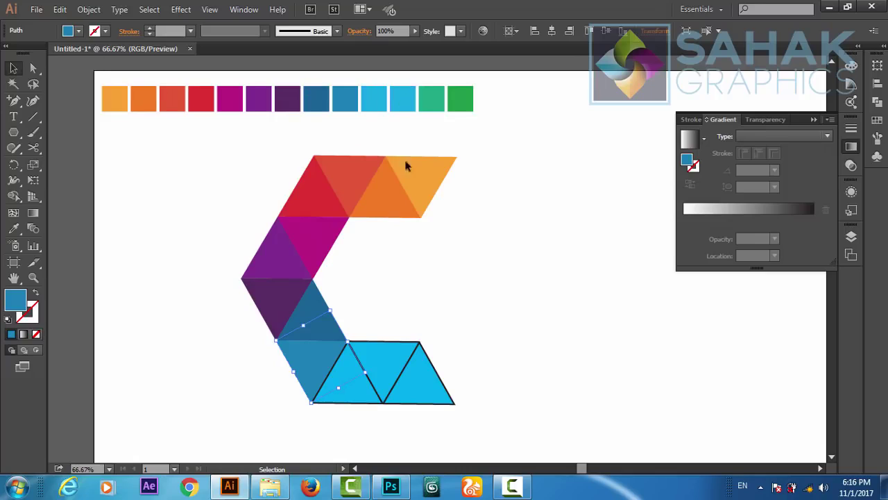
pyautogui.click(353, 396)
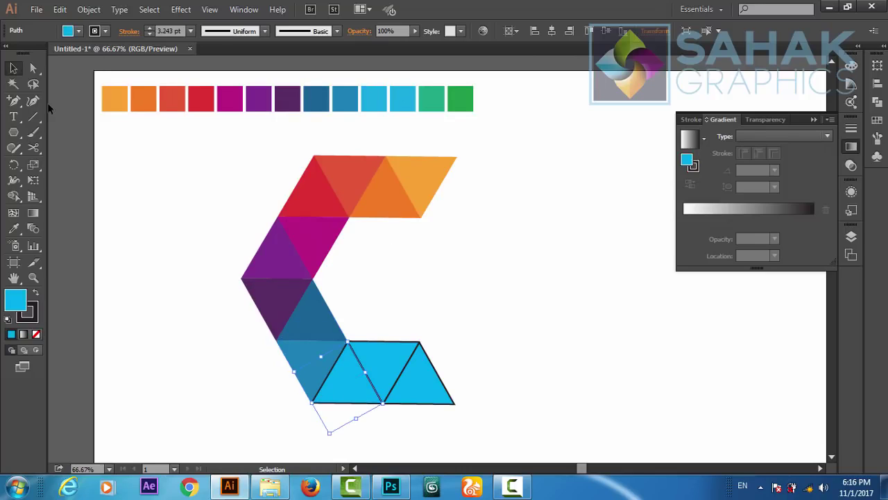
pyautogui.click(13, 228)
pyautogui.hotkey('ctrl', 'shift', 'a')
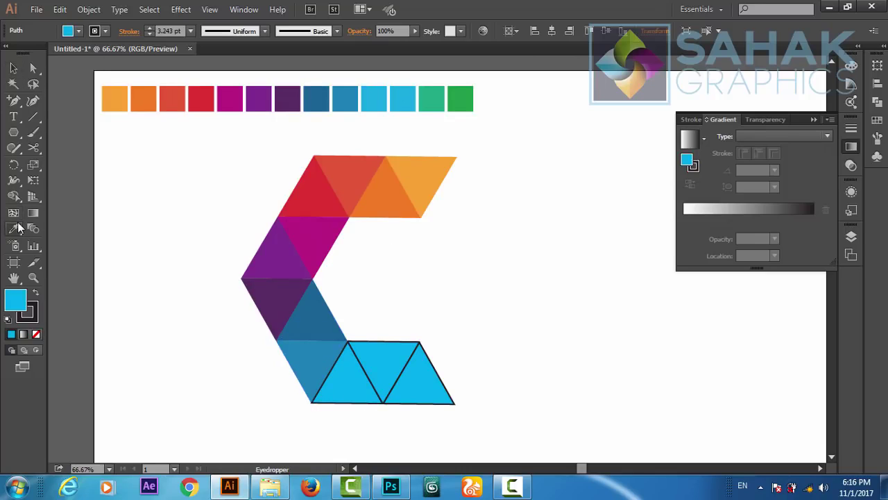
pyautogui.click(406, 95)
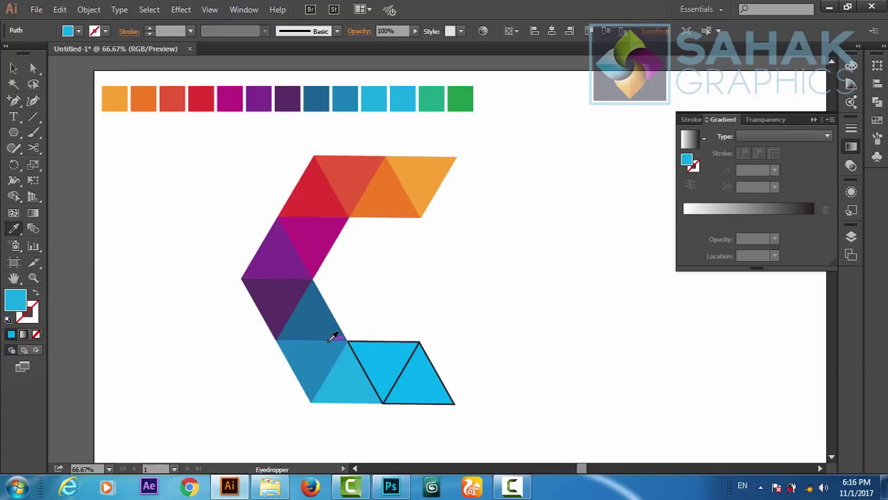
# Recolour the lower-arm triangle beside the light blue one with the teal green of the twelfth palette swatch.
pyautogui.click(14, 67)
pyautogui.click(350, 385)
pyautogui.click(400, 359)
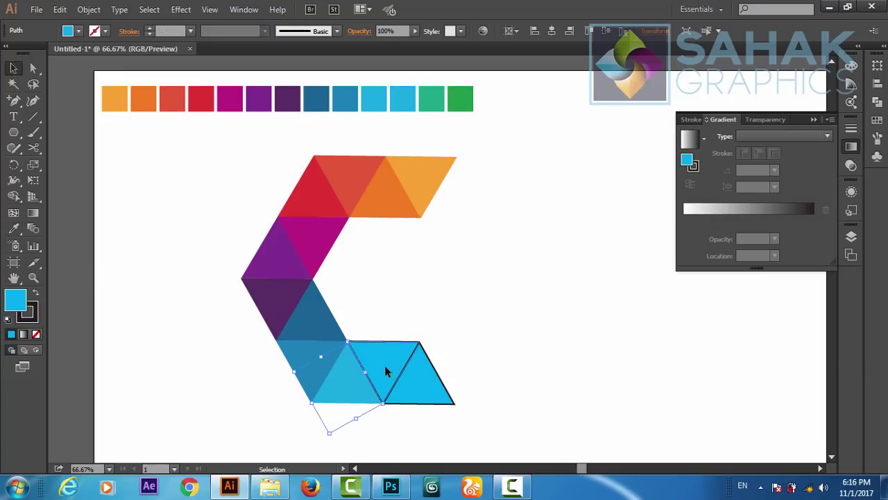
pyautogui.hotkey('ctrl', 'shift', 'a')
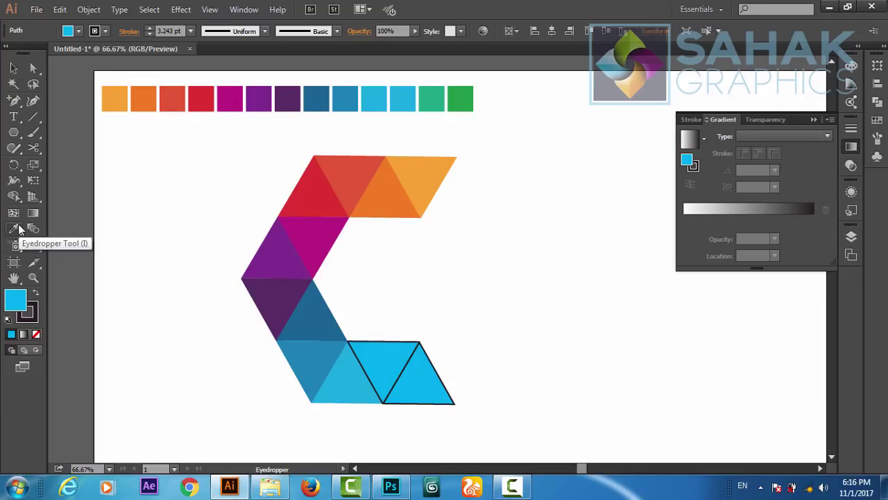
pyautogui.click(13, 228)
pyautogui.click(431, 97)
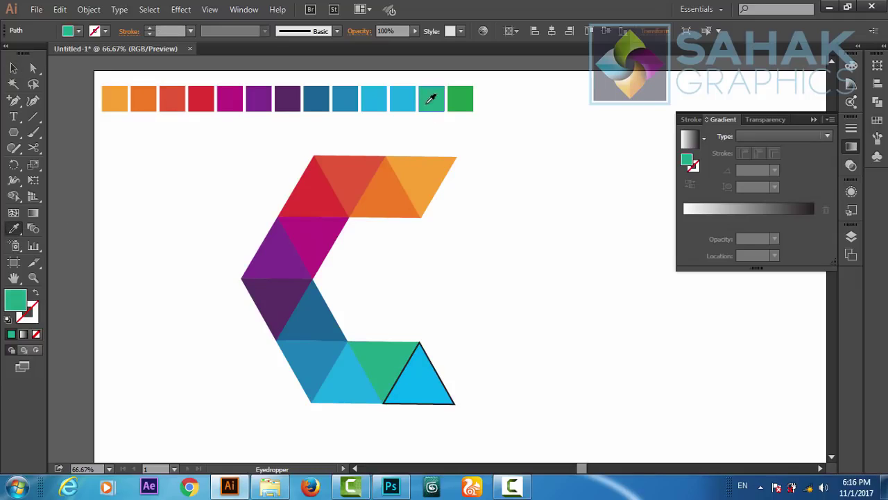
# Recolour the end triangle of the lower arm with the green of the thirteenth palette swatch.
pyautogui.click(13, 70)
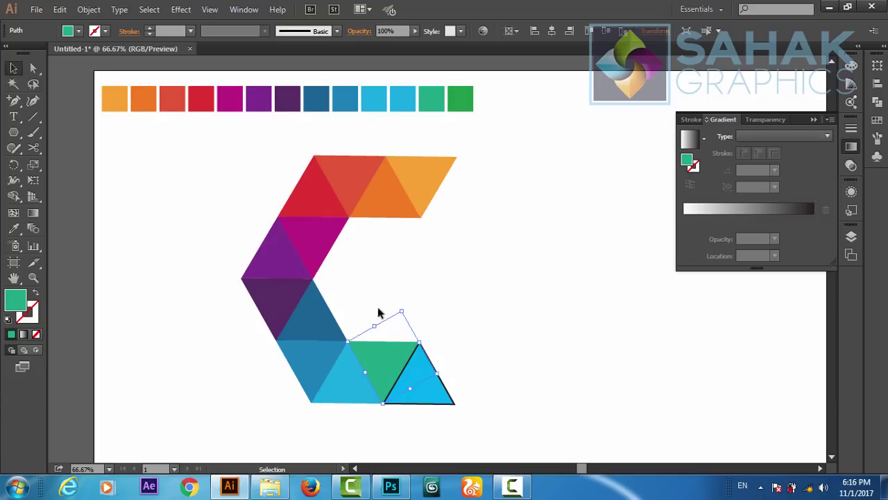
pyautogui.click(431, 401)
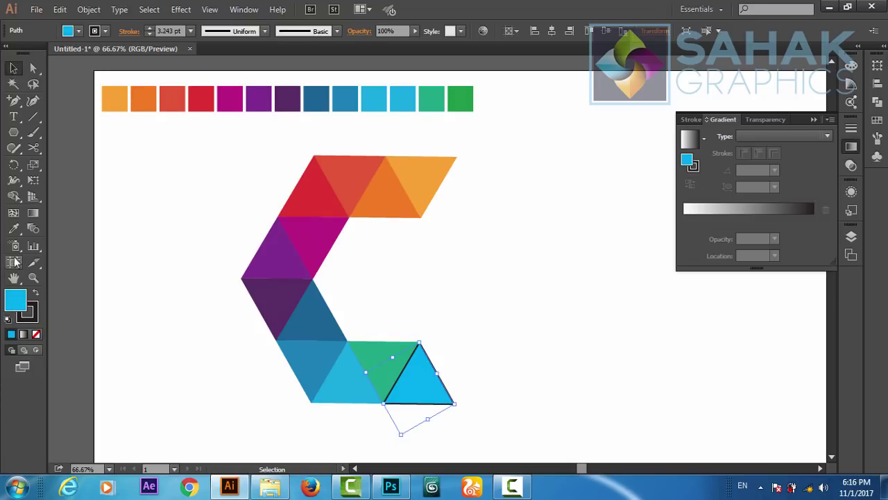
pyautogui.hotkey('ctrl', 'shift', 'a')
pyautogui.click(14, 233)
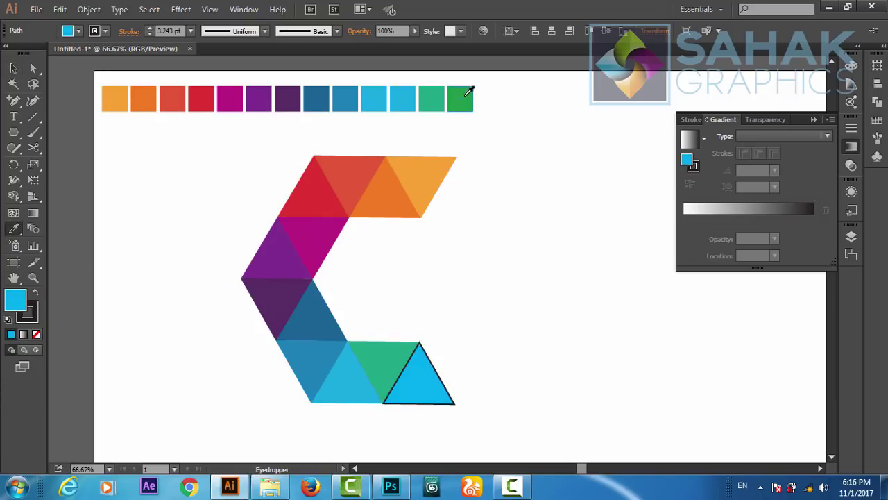
pyautogui.click(464, 96)
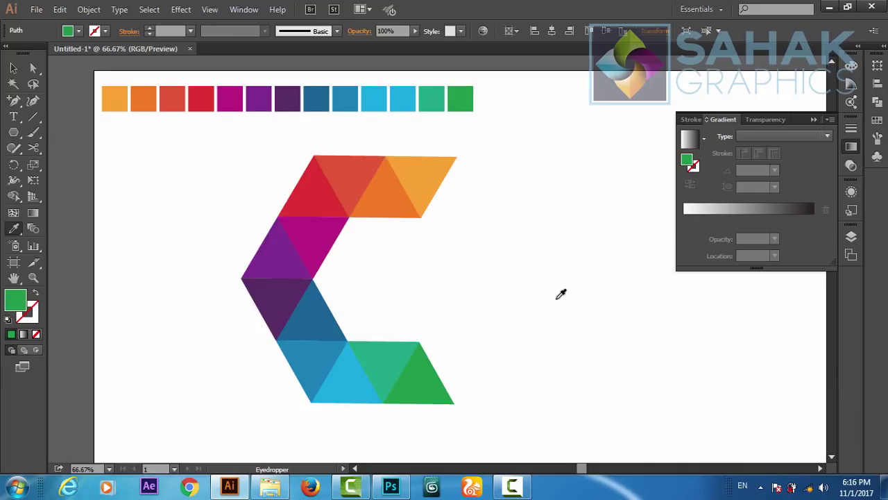
# Group all the coloured triangles of the letter C into one object, leaving the palette swatches out.
pyautogui.click(13, 68)
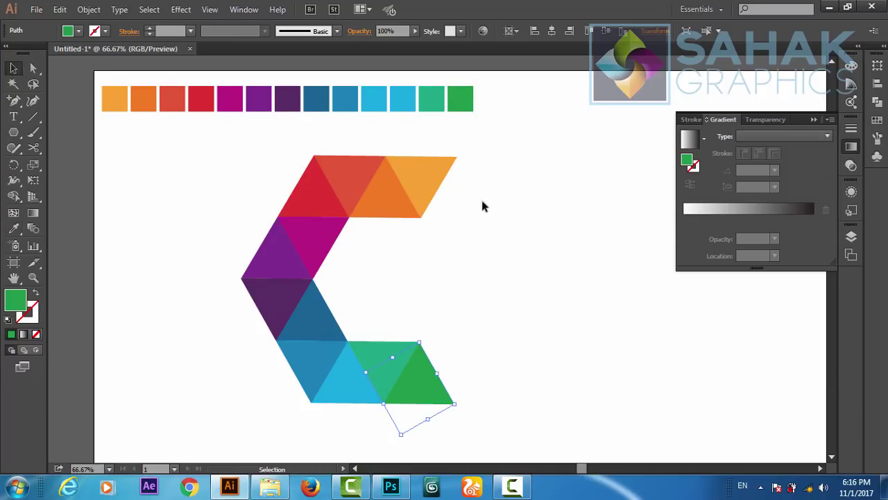
pyautogui.moveTo(532, 163); pyautogui.dragTo(206, 422)
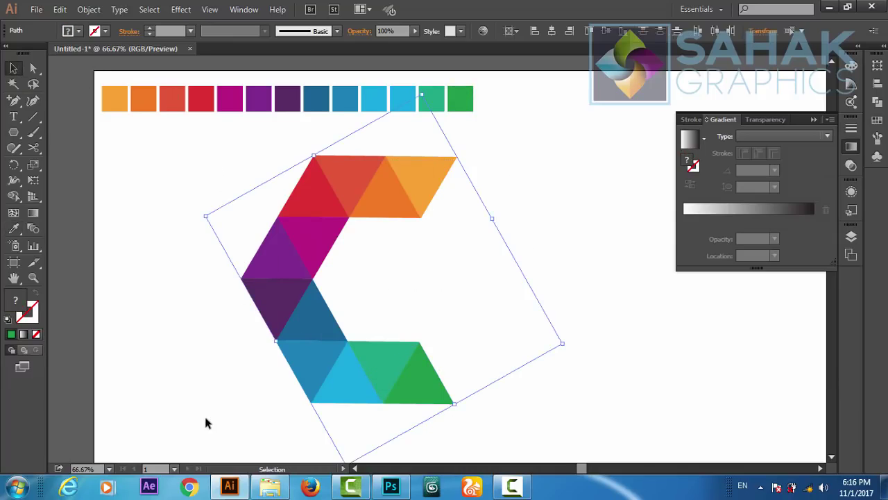
pyautogui.click(594, 332)
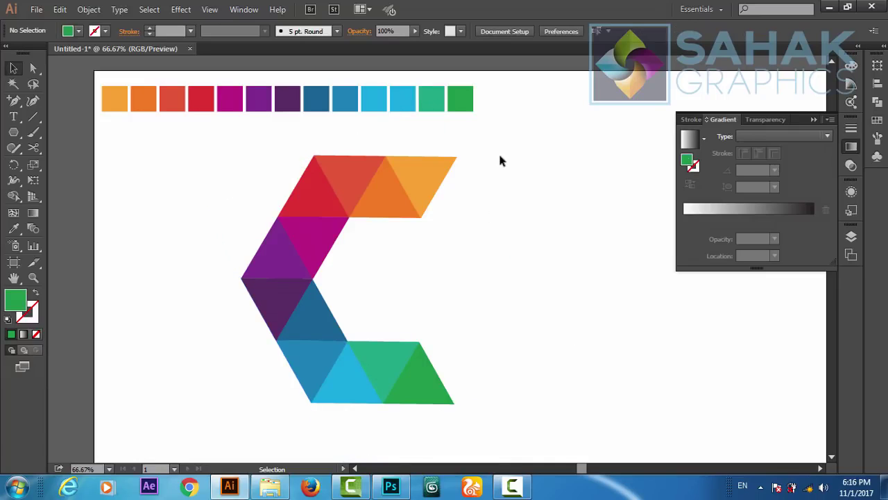
pyautogui.moveTo(500, 160); pyautogui.dragTo(219, 410)
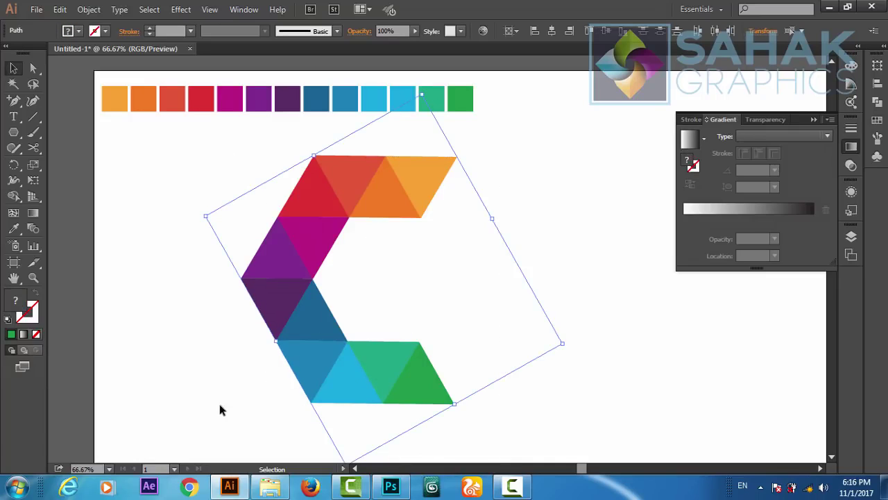
pyautogui.click(87, 9)
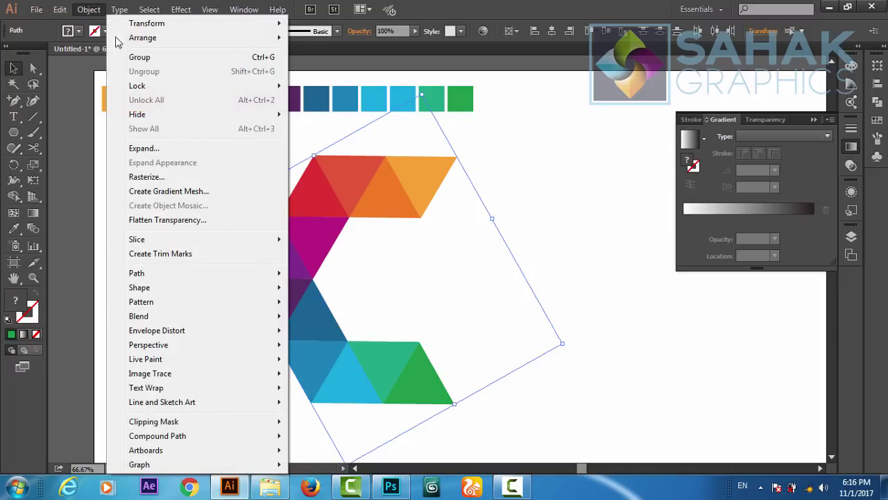
pyautogui.click(159, 62)
pyautogui.click(571, 200)
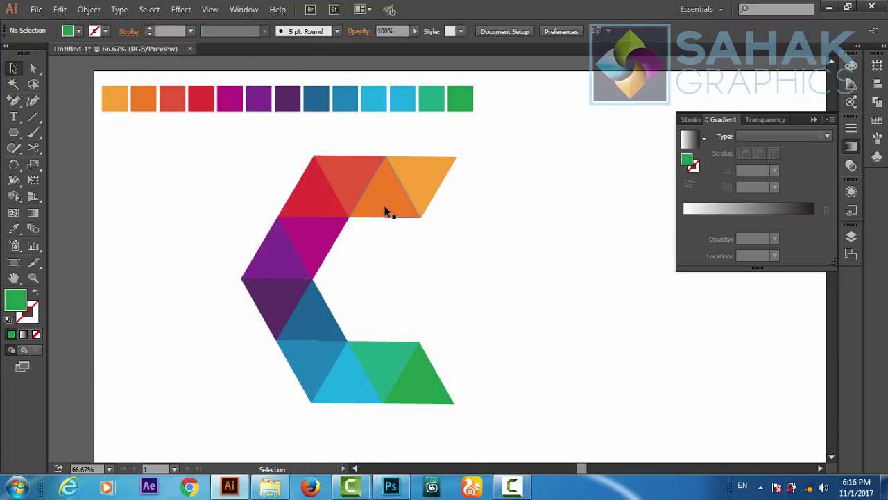
pyautogui.click(387, 208)
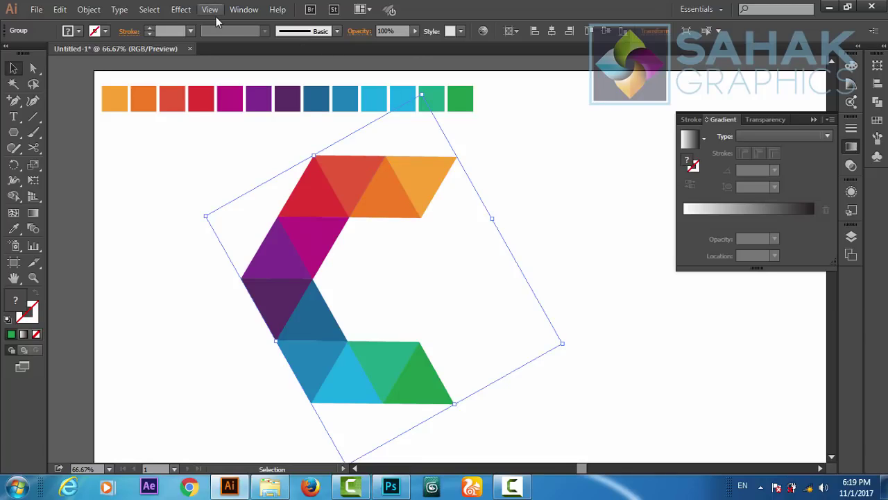
pyautogui.click(186, 12)
pyautogui.moveTo(212, 86)
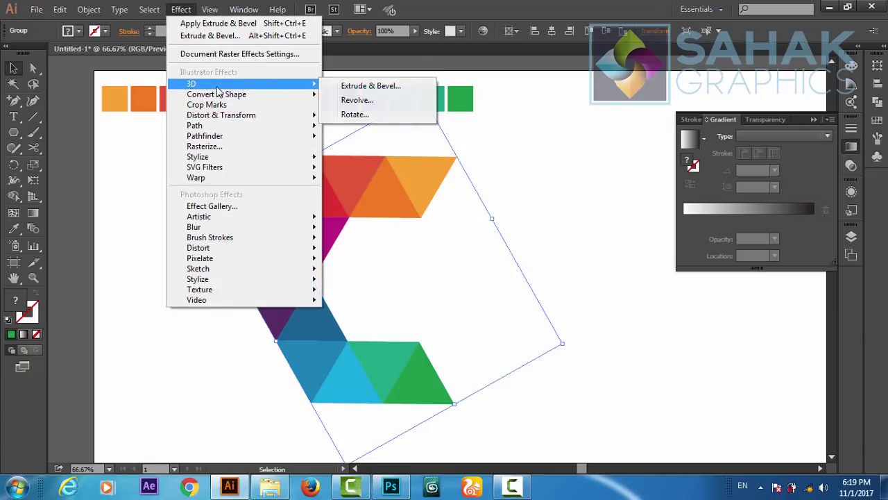
pyautogui.click(626, 332)
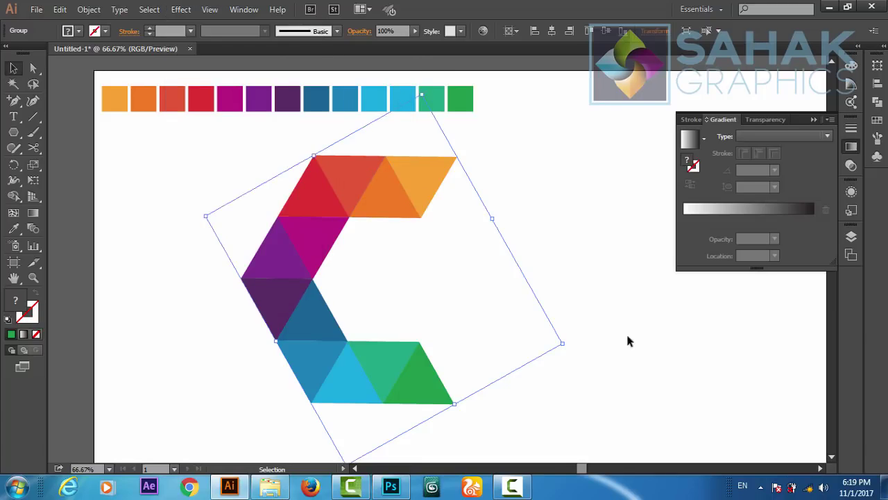
# Scale the grouped letter C down proportionally about its centre to about half its size.
pyautogui.click(624, 333)
pyautogui.click(435, 370)
pyautogui.moveTo(562, 343); pyautogui.dragTo(475, 312)
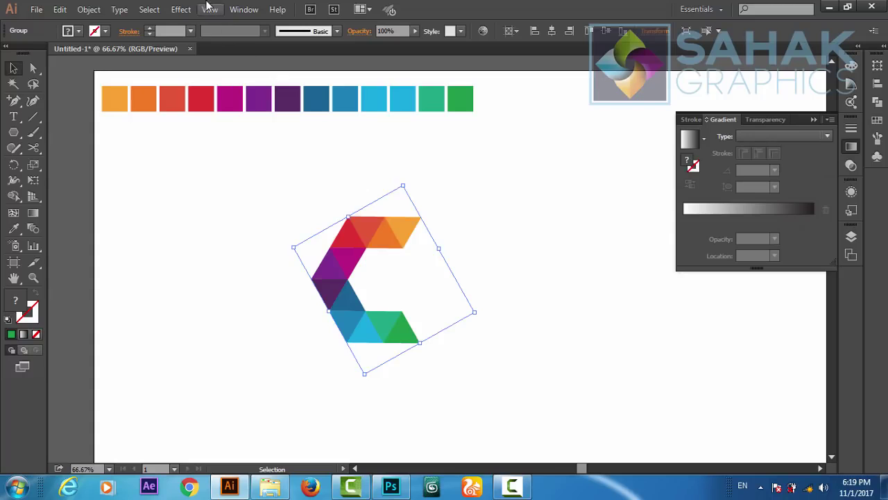
# Start a 3D Extrude & Bevel effect on the C group with its preview turned on.
pyautogui.click(181, 9)
pyautogui.moveTo(208, 9)
pyautogui.moveTo(181, 9)
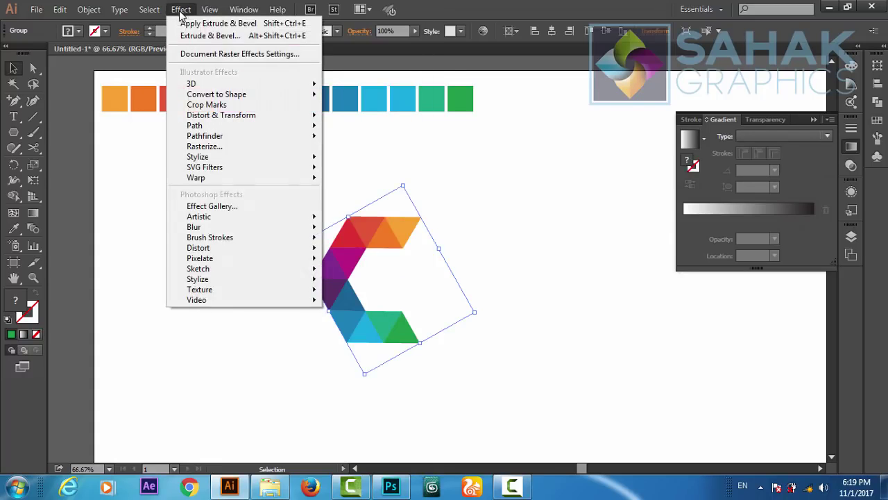
pyautogui.moveTo(298, 84)
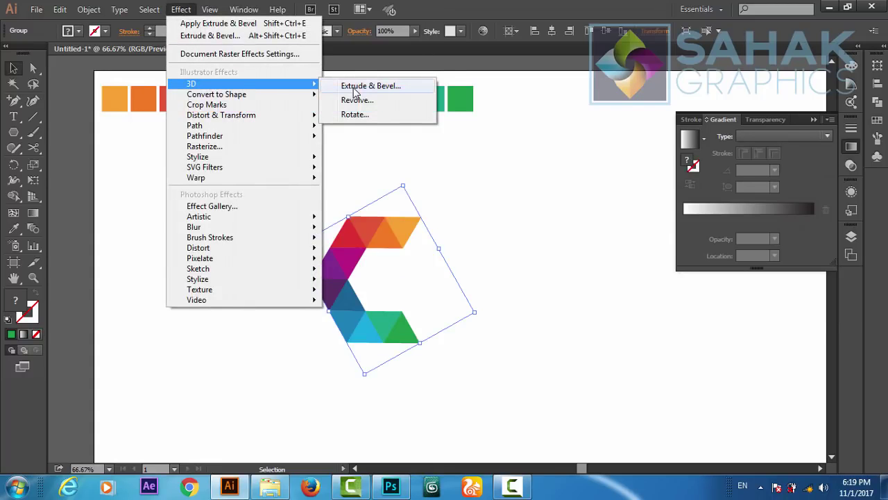
pyautogui.click(368, 87)
pyautogui.click(560, 300)
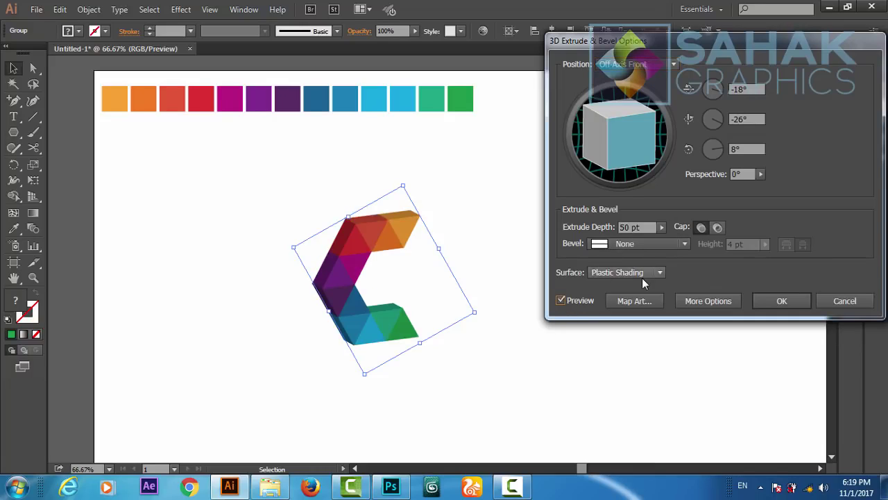
# Set the extrude depth to 100 pt and the perspective to 60°, and apply the effect to the C.
pyautogui.doubleClick(629, 227)
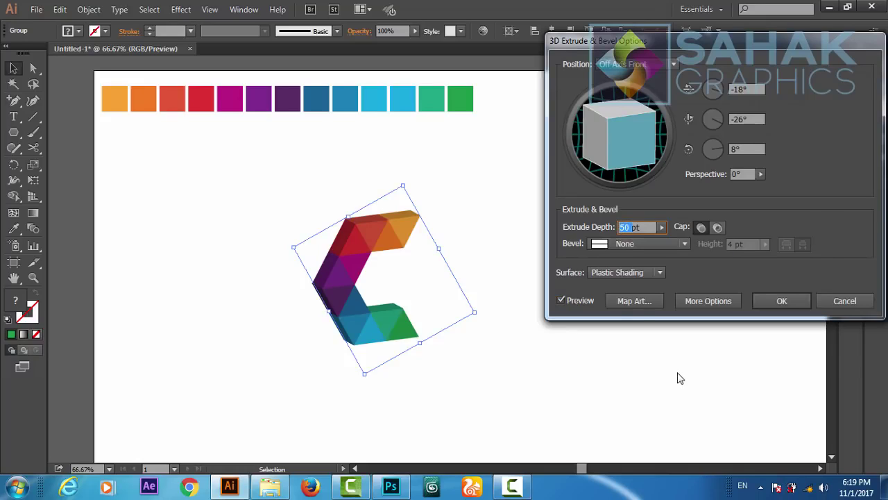
pyautogui.write('100')
pyautogui.click(744, 173)
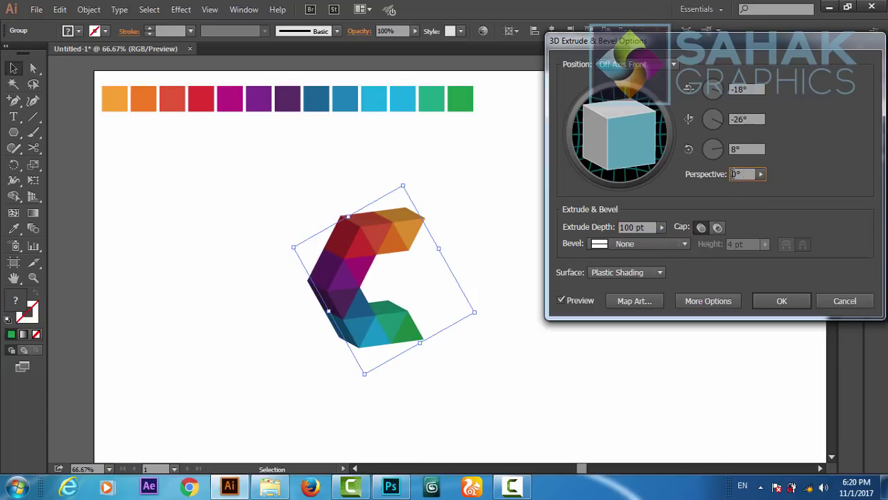
pyautogui.write('60')
pyautogui.click(748, 147)
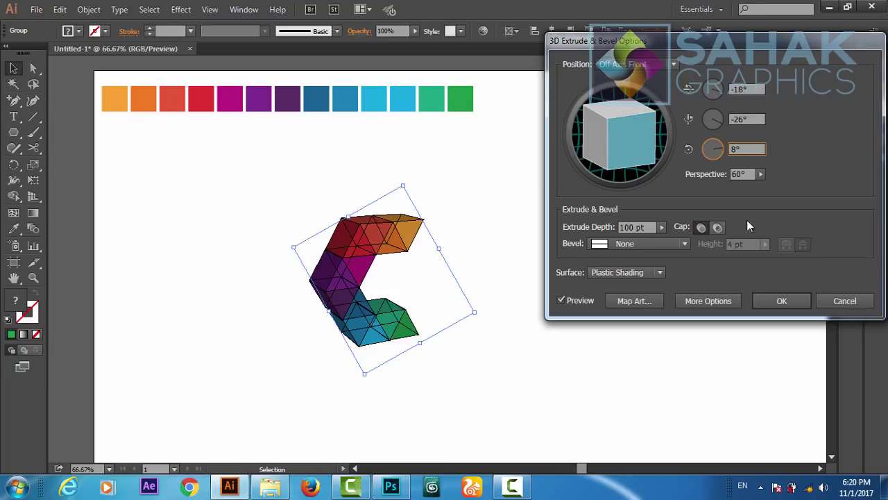
pyautogui.click(788, 300)
pyautogui.click(522, 348)
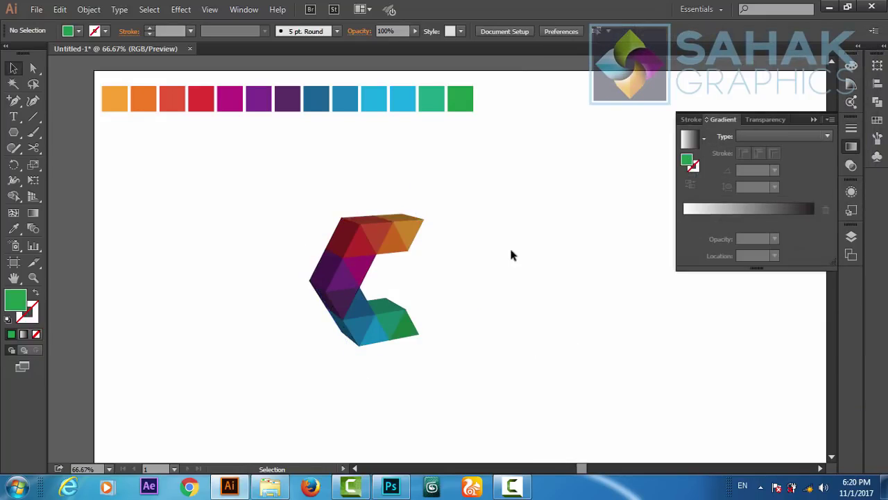
# Copy the extruded letter C group to the clipboard.
pyautogui.hotkey('ctrl', '+')
pyautogui.hotkey('ctrl', '+')
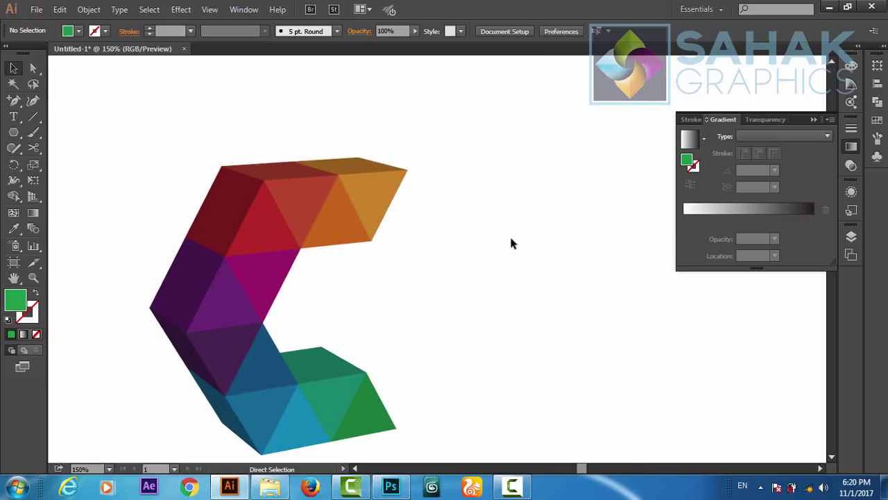
pyautogui.hotkey('ctrl', '-')
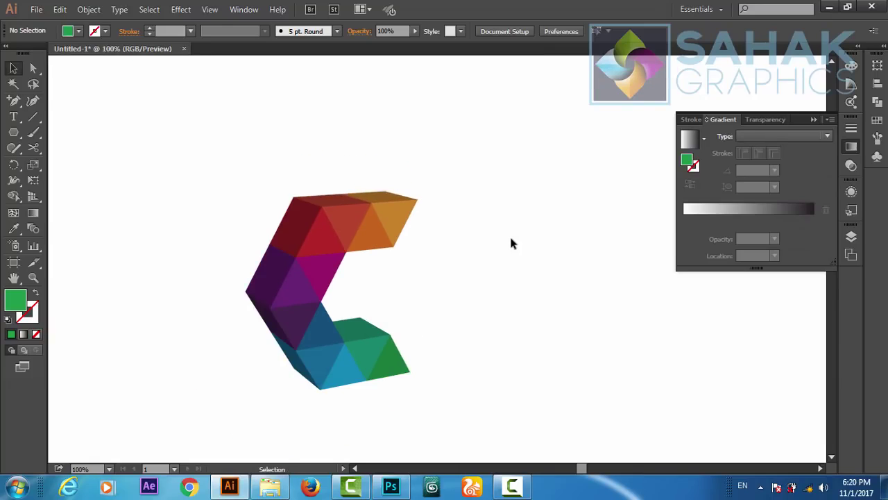
pyautogui.moveTo(479, 185); pyautogui.dragTo(232, 385)
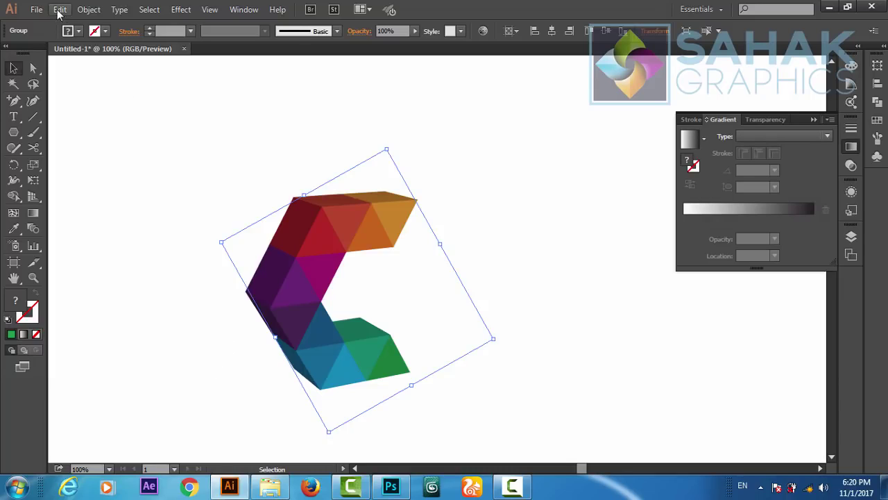
pyautogui.click(36, 9)
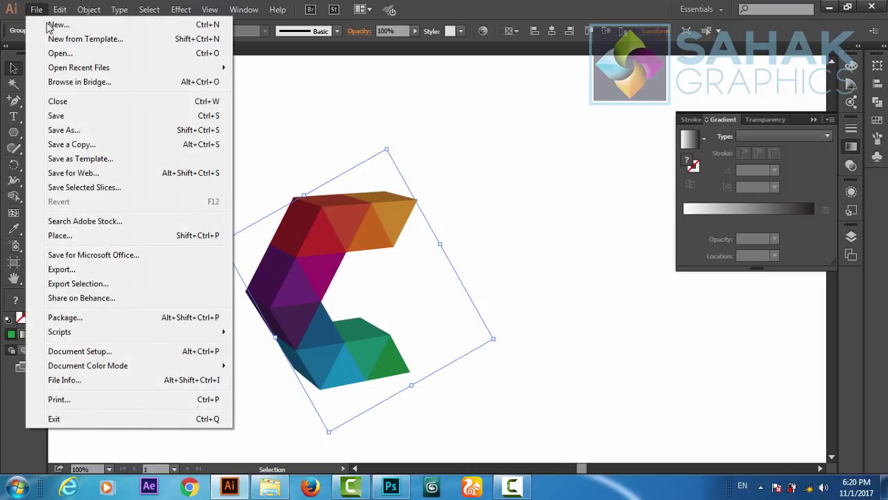
pyautogui.moveTo(60, 9)
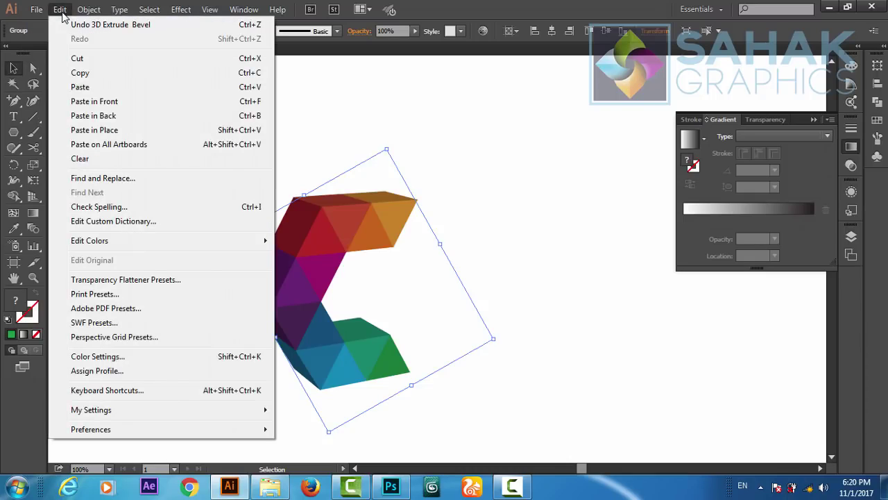
pyautogui.click(97, 74)
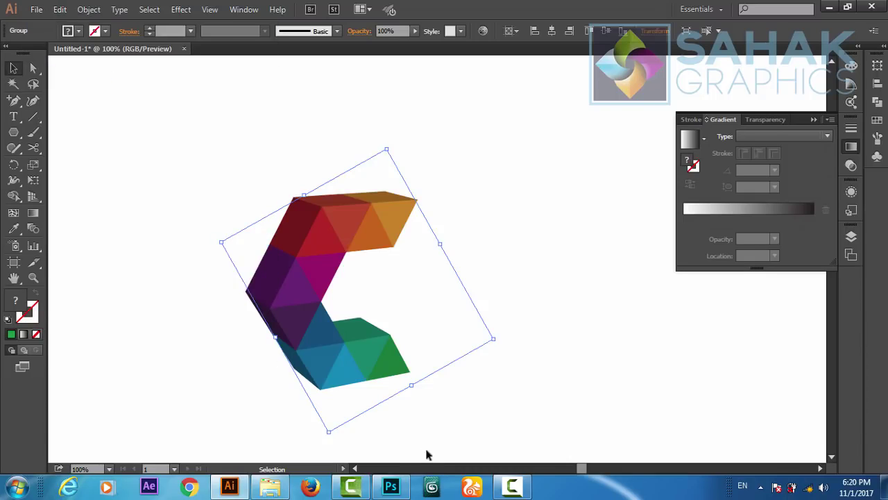
# Switch to Photoshop and hide Group 1, leaving only the grey gradient background layer visible.
pyautogui.click(390, 486)
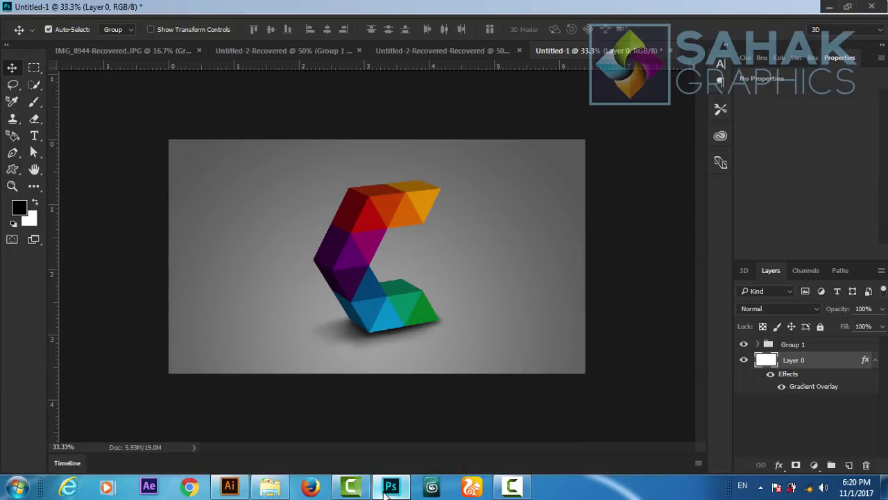
pyautogui.click(743, 346)
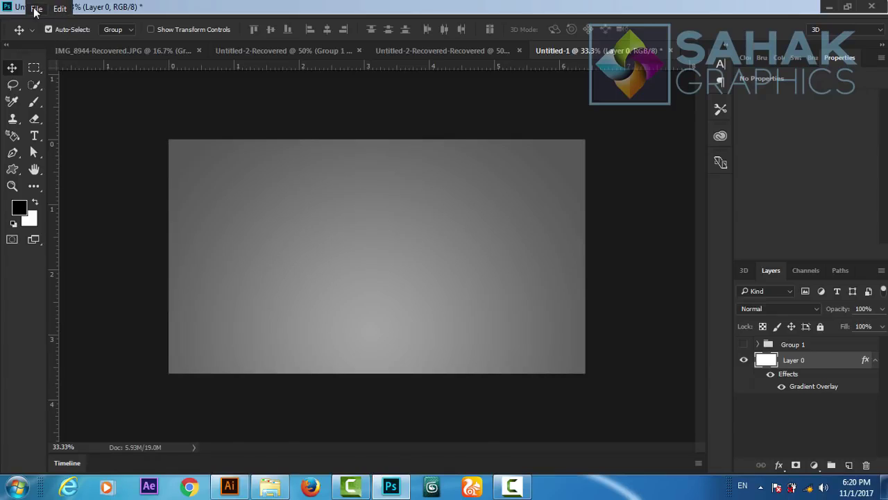
# Paste the copied letter C as a smart object, scale it to about 56% around its centre and apply the placement.
pyautogui.click(35, 9)
pyautogui.moveTo(60, 9)
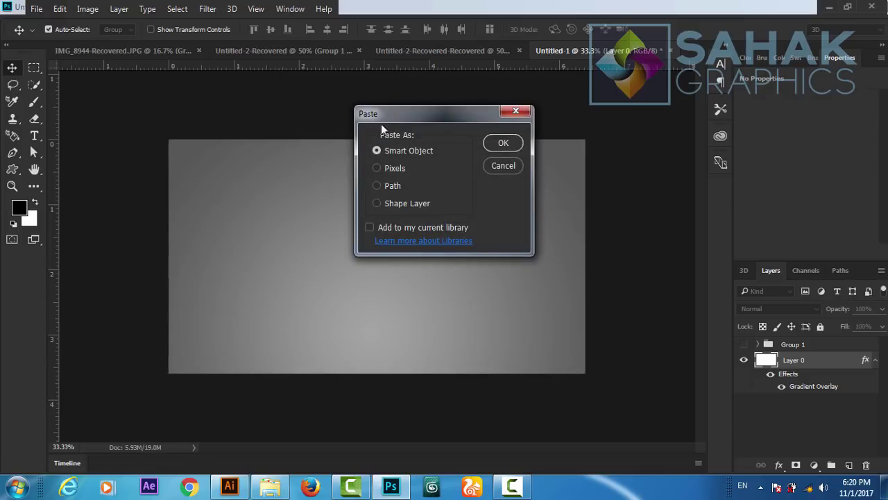
pyautogui.click(501, 145)
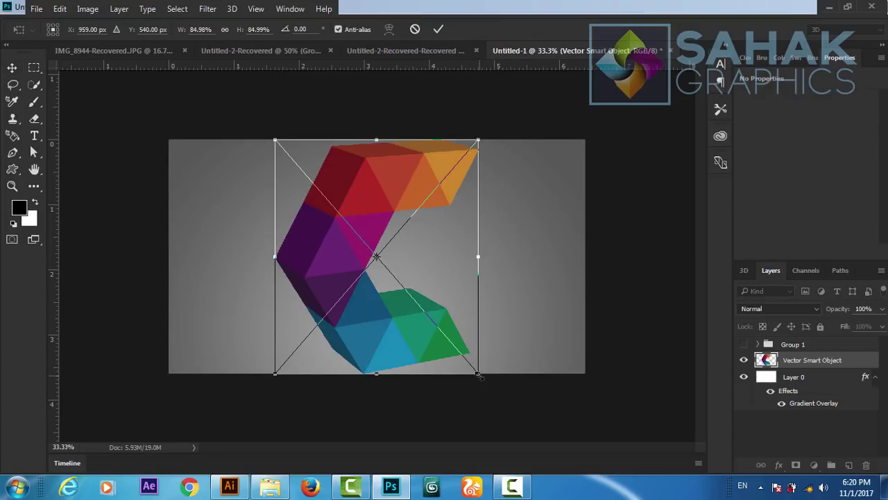
pyautogui.moveTo(479, 375); pyautogui.dragTo(440, 339)
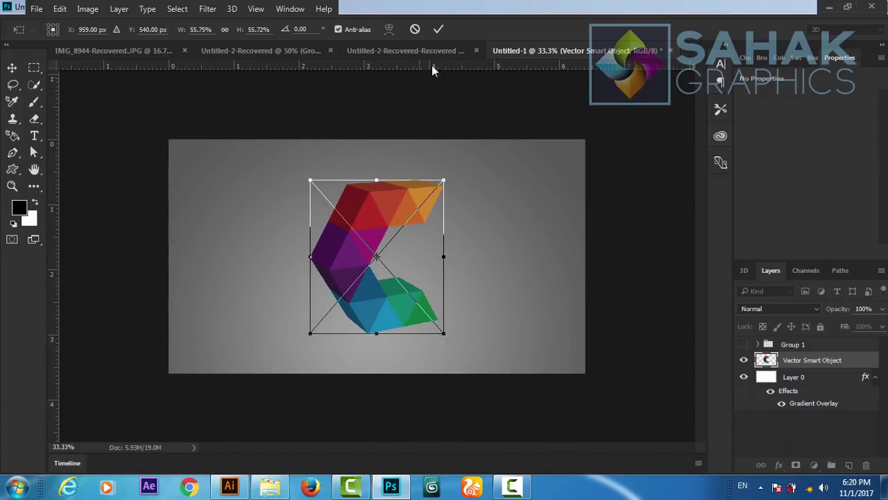
pyautogui.click(438, 29)
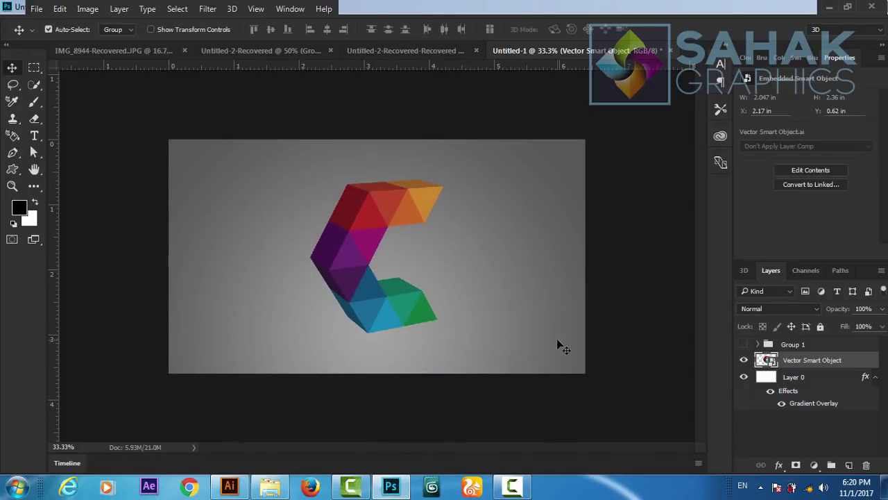
# Add a new empty layer between the Layer 0 background and the letter C smart object.
pyautogui.press('ctrl')
pyautogui.hotkey('ctrl', '+')
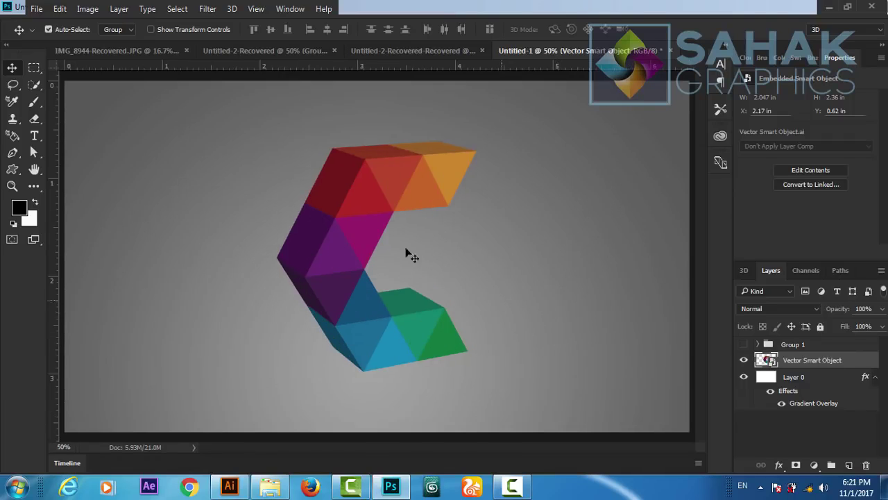
pyautogui.click(797, 381)
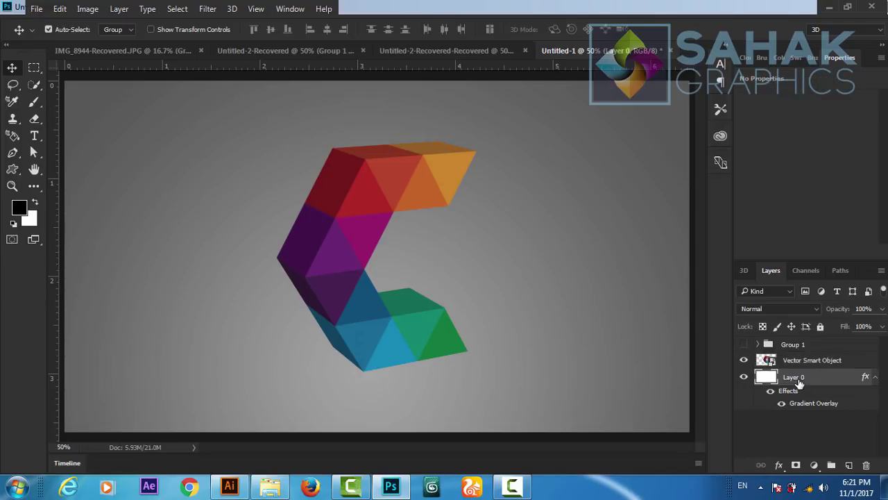
pyautogui.click(849, 465)
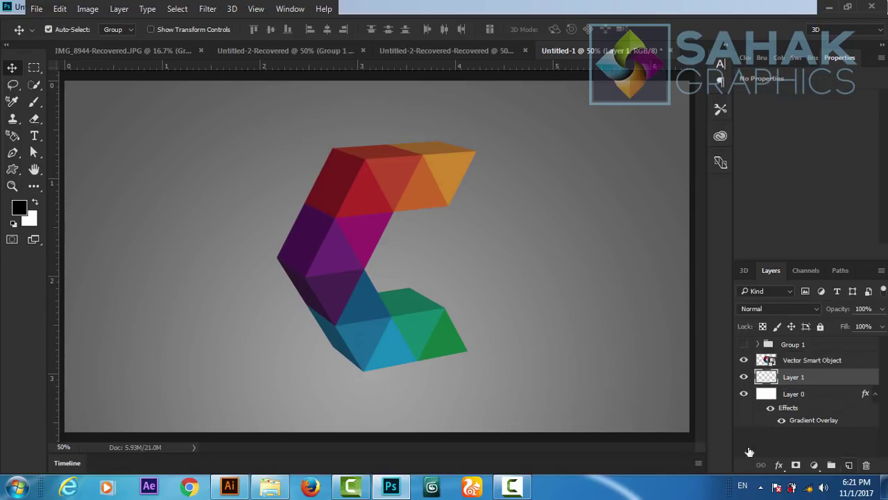
# Paint a single soft black dab in the C's opening on the new layer, using a 400 px brush at 0% hardness.
pyautogui.click(33, 103)
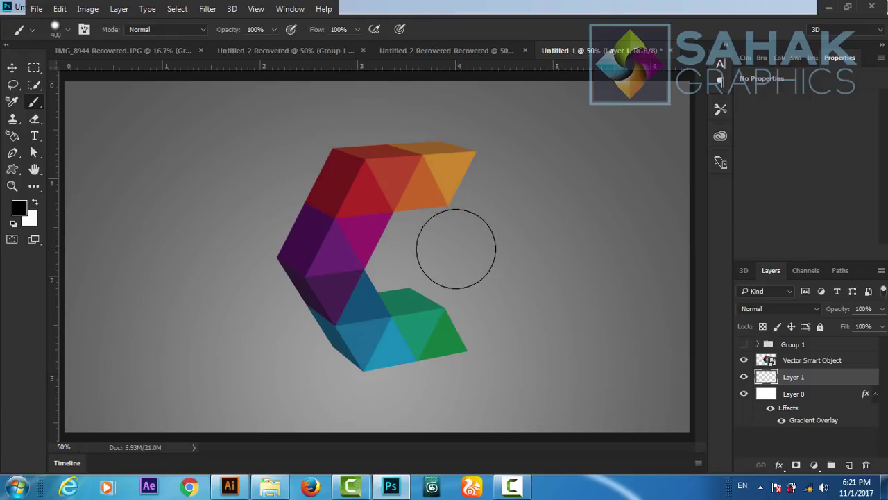
pyautogui.press(']')
pyautogui.press(']')
pyautogui.click(452, 262)
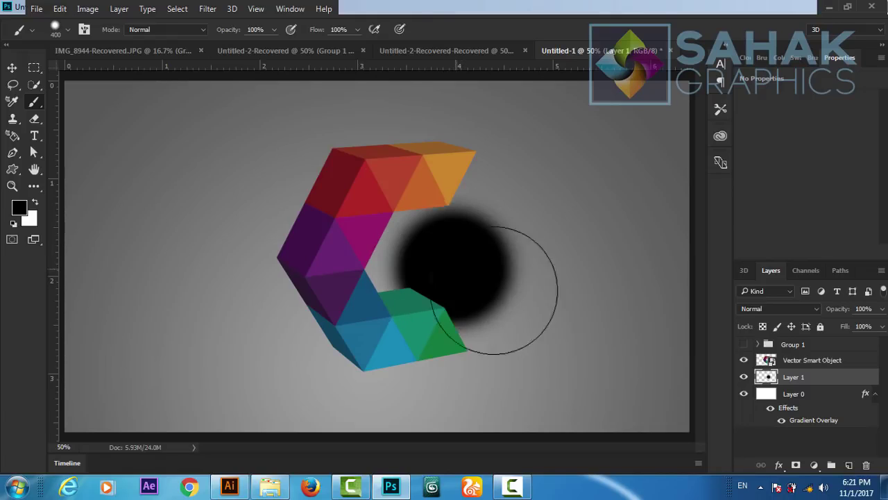
pyautogui.hotkey('ctrl', 'z')
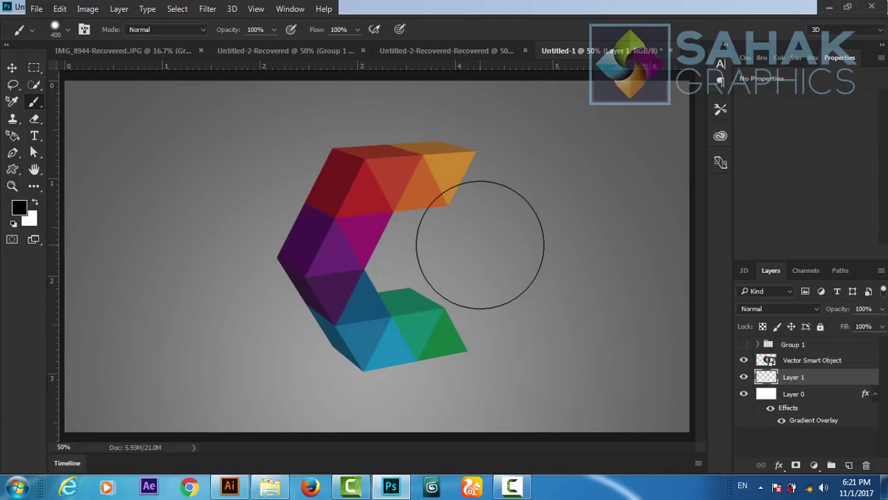
pyautogui.rightClick(484, 244)
pyautogui.moveTo(593, 306); pyautogui.dragTo(492, 308)
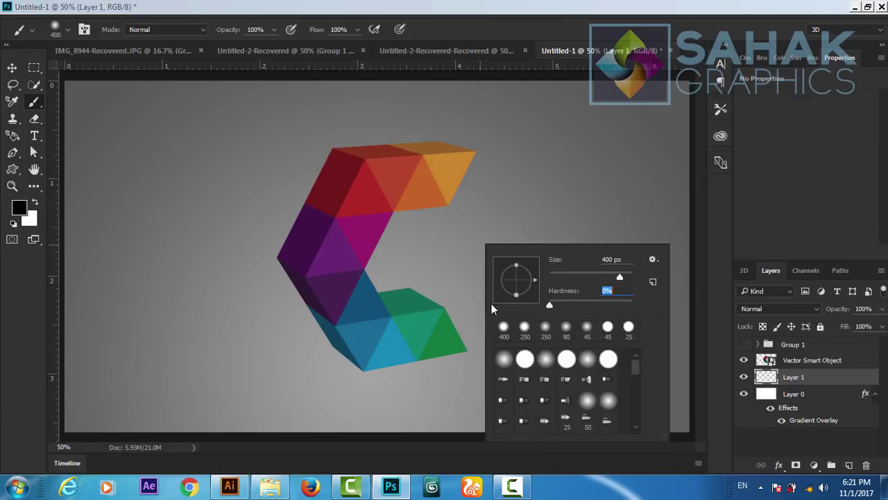
pyautogui.click(451, 263)
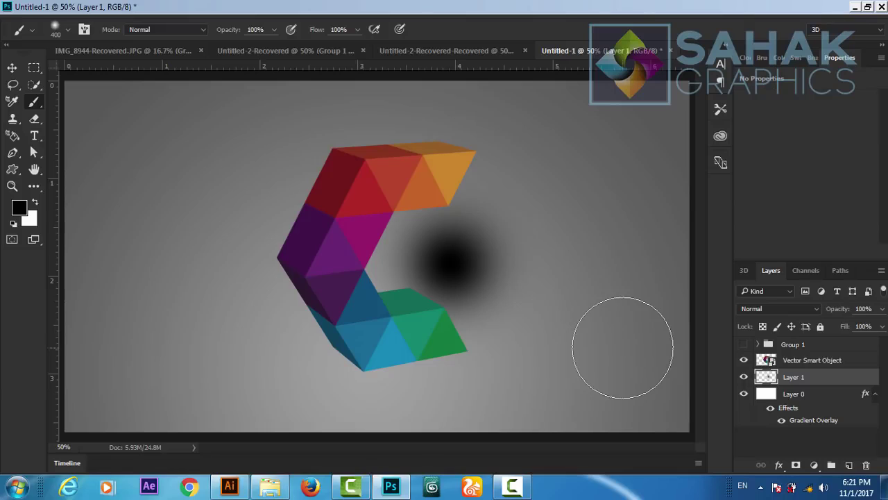
# Free-transform the black dab, flattening it to about 18% height at the C's base and rotating it about -10.3°.
pyautogui.press('v')
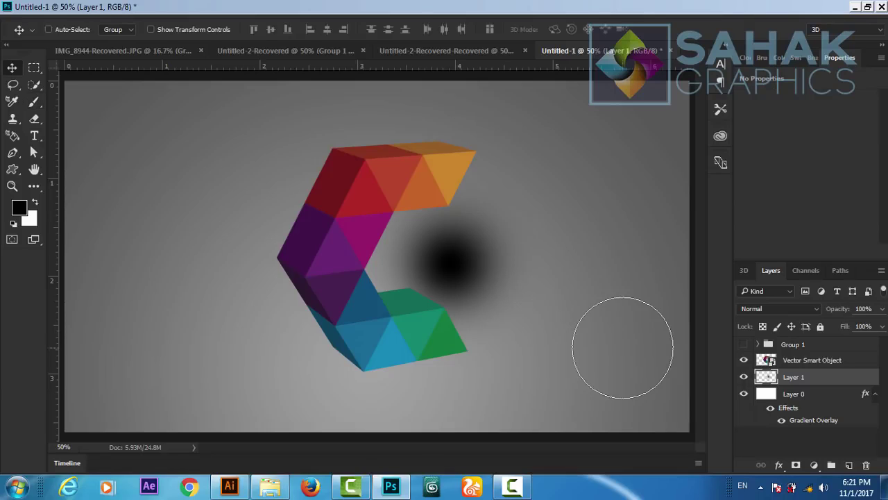
pyautogui.hotkey('ctrl', 't')
pyautogui.moveTo(451, 161); pyautogui.dragTo(451, 330)
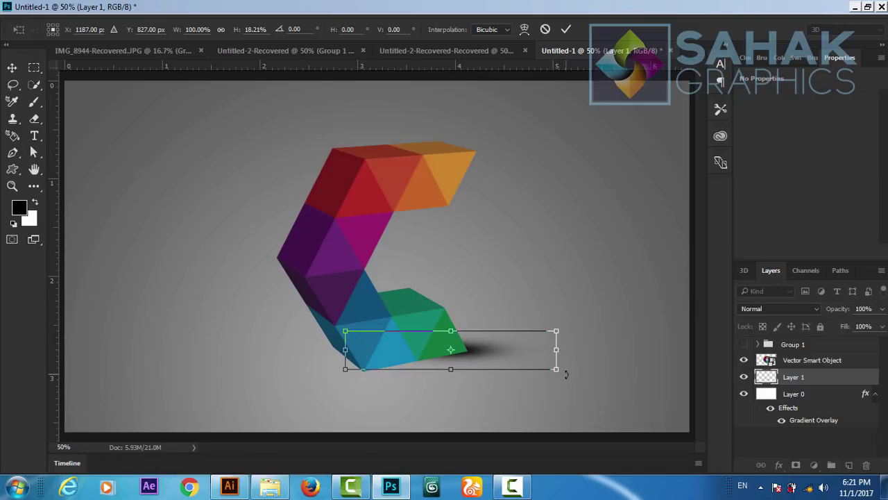
pyautogui.moveTo(566, 374); pyautogui.dragTo(569, 352)
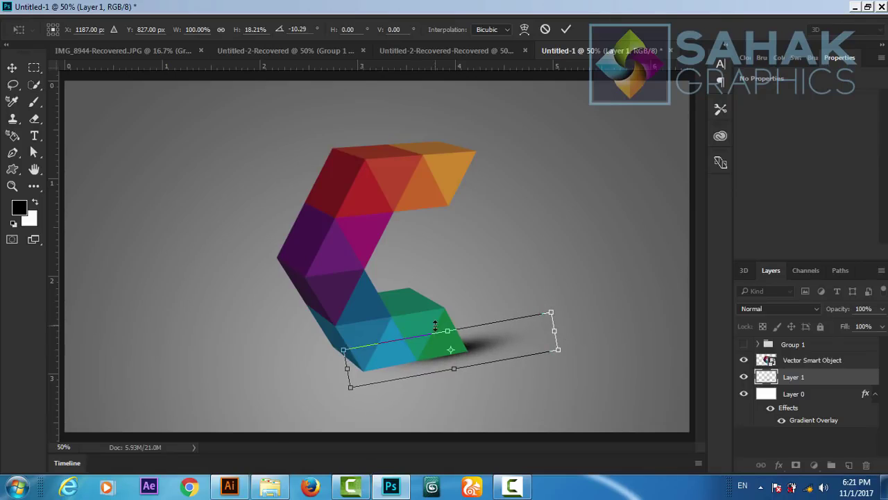
# Enlarge the shadow to about 217% width and 63% height and position it beneath the base of the C.
pyautogui.moveTo(449, 329); pyautogui.dragTo(436, 276)
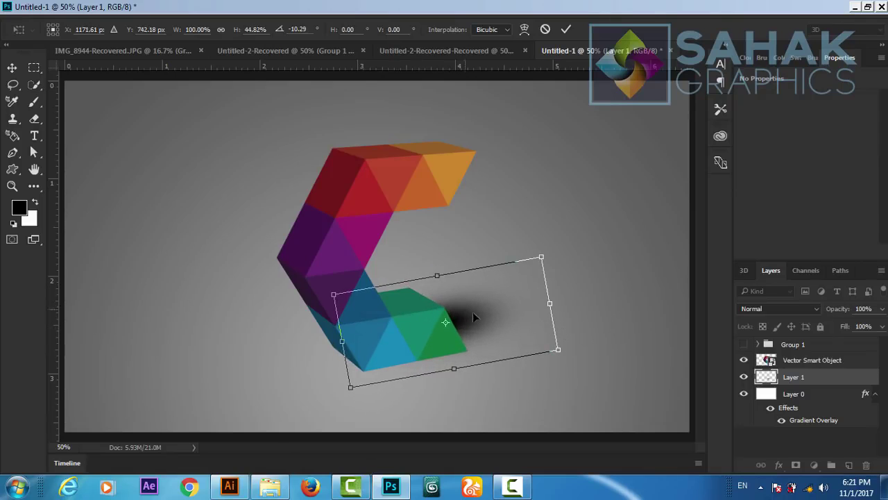
pyautogui.moveTo(473, 312); pyautogui.dragTo(411, 355)
pyautogui.moveTo(505, 337); pyautogui.dragTo(594, 308)
pyautogui.moveTo(518, 321); pyautogui.dragTo(453, 340)
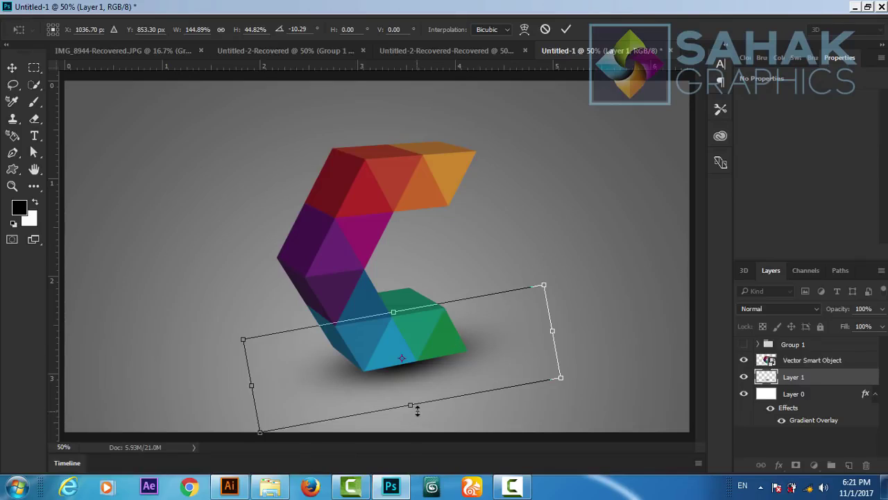
pyautogui.moveTo(410, 403); pyautogui.dragTo(408, 400)
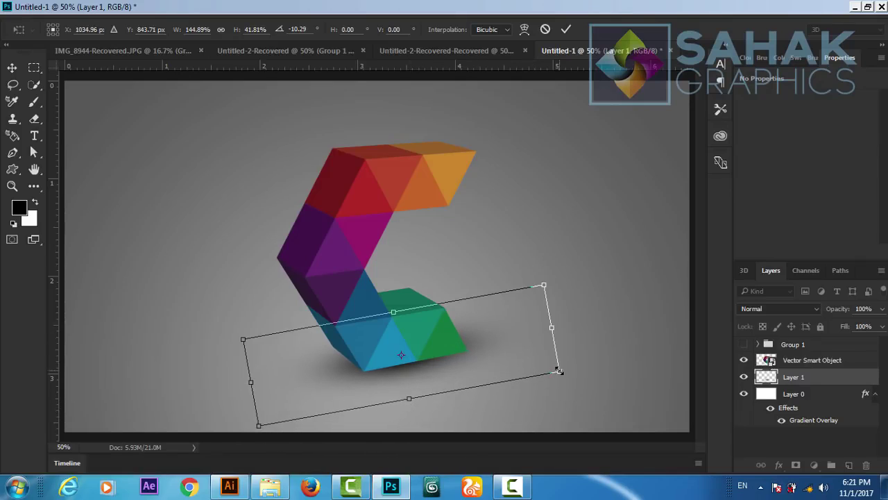
pyautogui.moveTo(559, 372); pyautogui.dragTo(638, 379)
pyautogui.moveTo(472, 345)
pyautogui.mouseDown()
pyautogui.moveTo(452, 345)
pyautogui.moveTo(462, 346)
pyautogui.mouseUp()
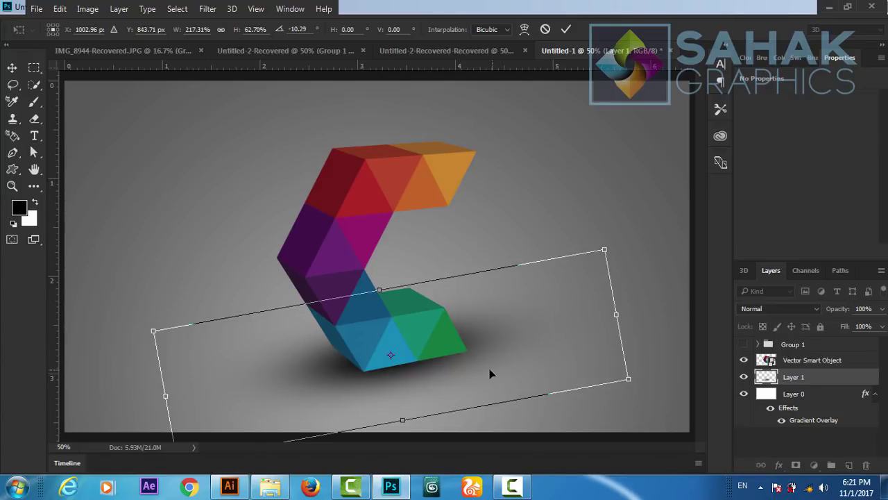
pyautogui.moveTo(476, 353); pyautogui.dragTo(468, 349)
# Nudge the shadow down and to the right until its centre is at about X 1001 px, Y 856 px.
pyautogui.press('Down')
pyautogui.press('Down')
pyautogui.press('Down')
pyautogui.press('Down')
pyautogui.press('Down')
pyautogui.press('Down')
pyautogui.press('Down')
pyautogui.press('Down')
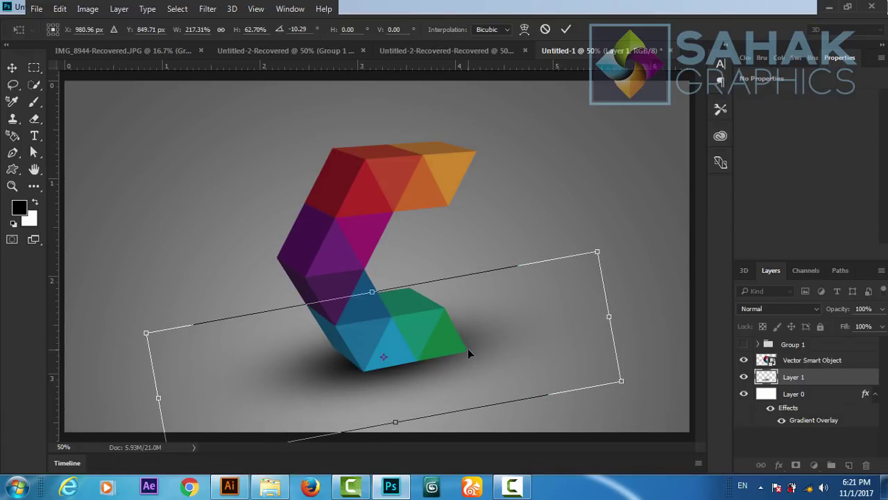
pyautogui.press('Right')
pyautogui.press('Right')
pyautogui.press('Right')
pyautogui.press('Right')
pyautogui.press('Right')
pyautogui.press('Right')
pyautogui.press('Right')
pyautogui.press('Right')
pyautogui.press('Right')
pyautogui.press('Right')
pyautogui.press('Right')
pyautogui.press('Right')
pyautogui.press('Right')
pyautogui.press('Right')
pyautogui.press('Right')
pyautogui.press('Right')
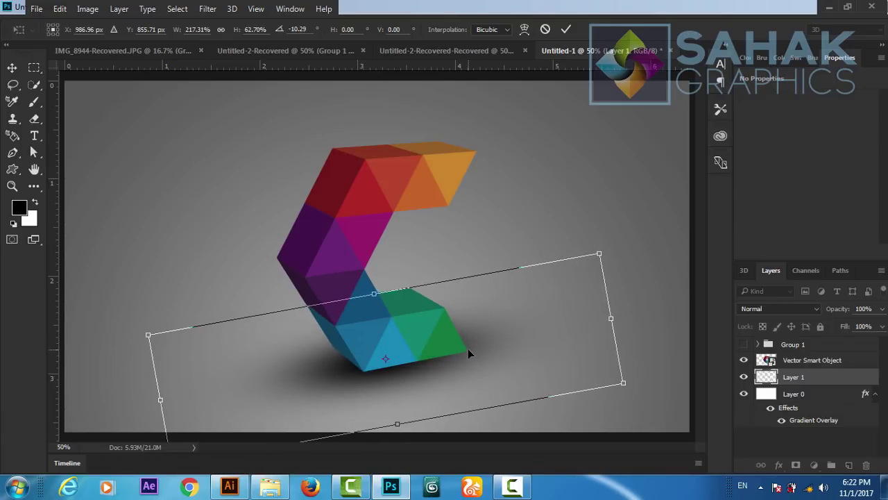
pyautogui.press('Right')
pyautogui.press('Right')
pyautogui.press('Right')
pyautogui.press('Right')
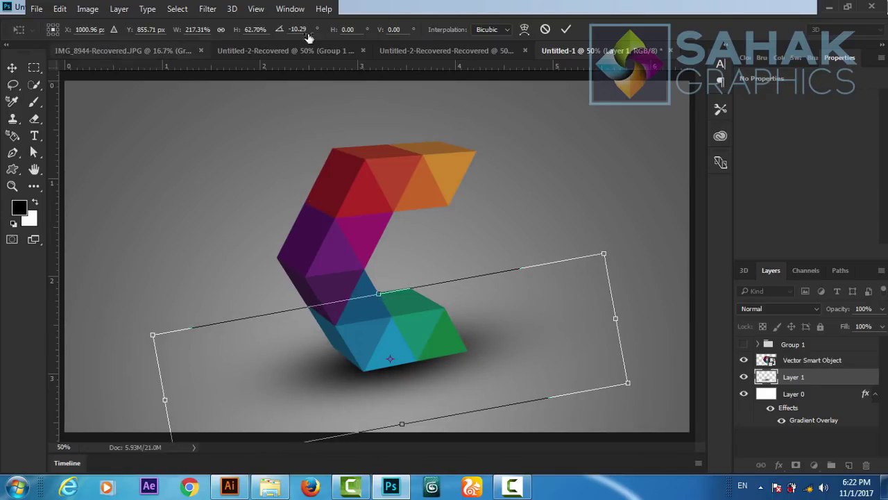
# Warp the shadow with a custom mesh so it bends around the C's base, and apply the transformation.
pyautogui.click(524, 30)
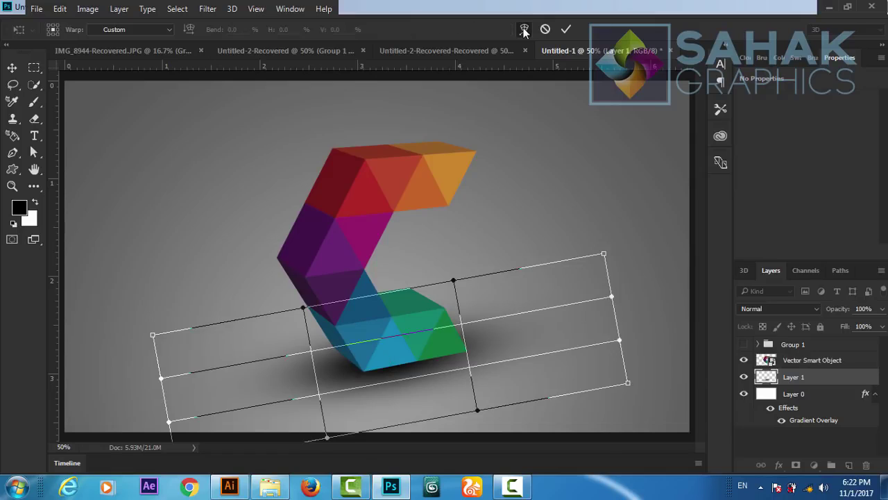
pyautogui.moveTo(479, 415); pyautogui.dragTo(642, 366)
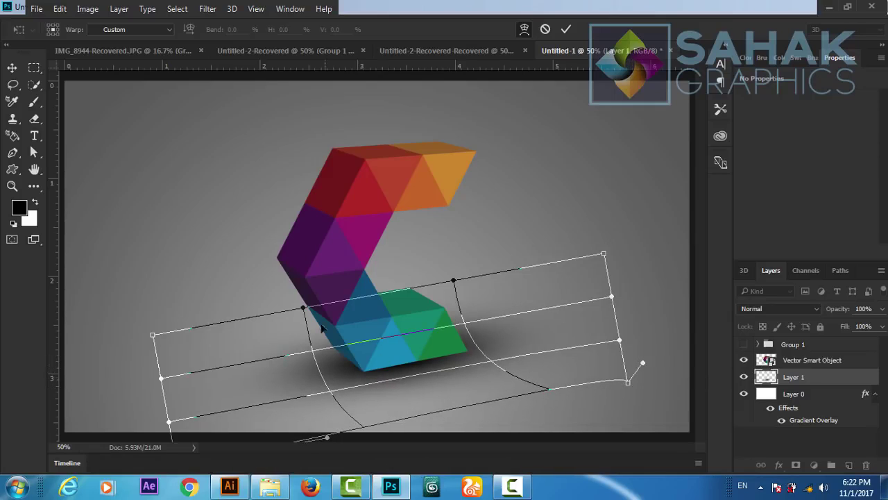
pyautogui.moveTo(303, 307); pyautogui.dragTo(231, 395)
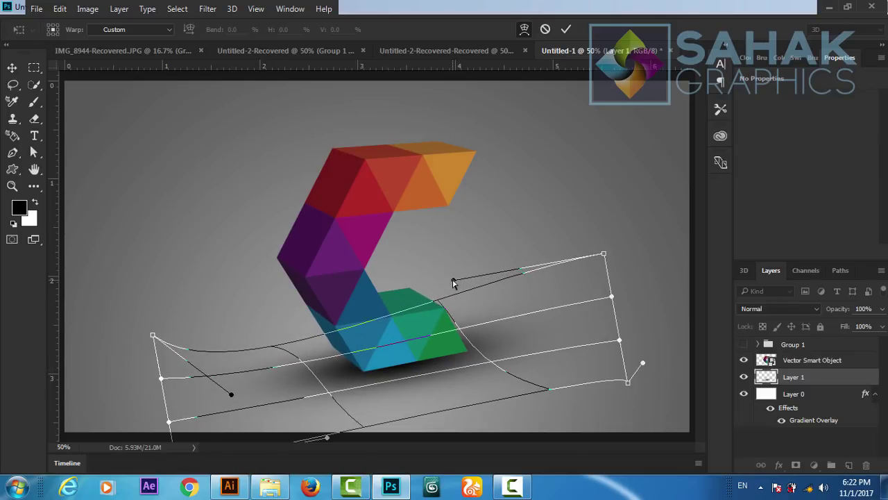
pyautogui.moveTo(452, 283); pyautogui.dragTo(459, 262)
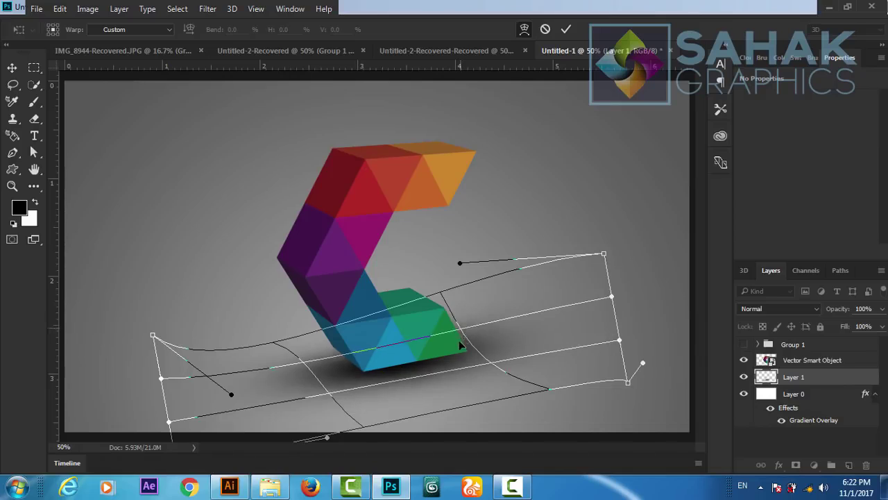
pyautogui.moveTo(458, 340)
pyautogui.mouseDown()
pyautogui.moveTo(470, 335)
pyautogui.moveTo(462, 334)
pyautogui.mouseUp()
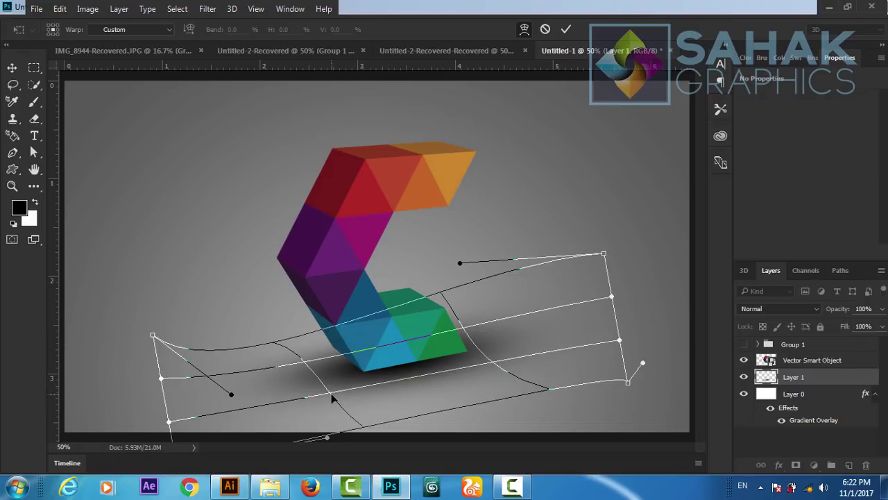
pyautogui.moveTo(333, 391); pyautogui.dragTo(320, 390)
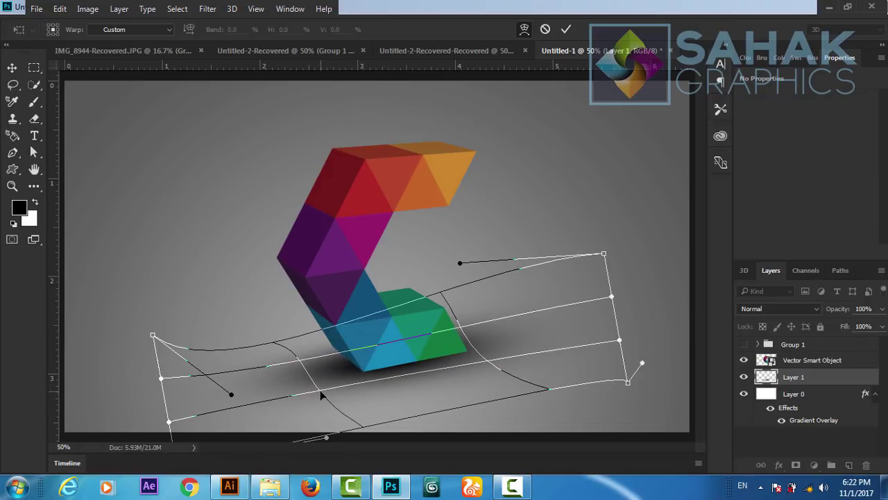
pyautogui.moveTo(487, 363); pyautogui.dragTo(498, 357)
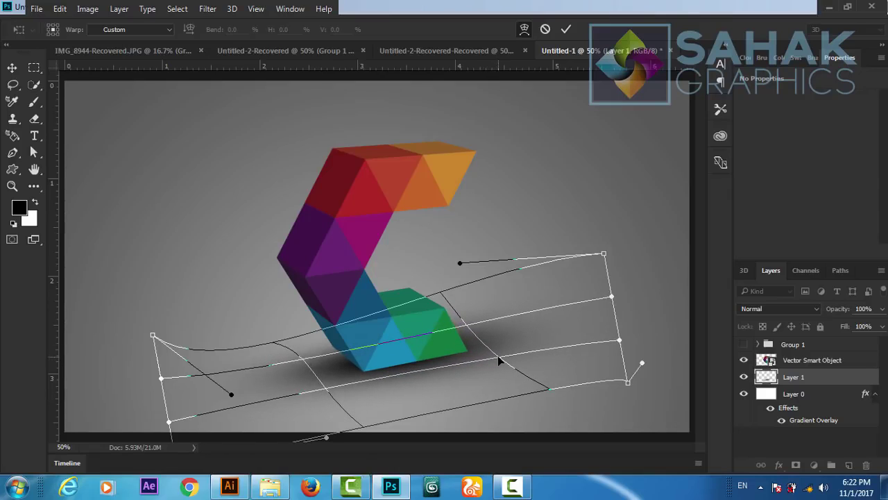
pyautogui.click(573, 36)
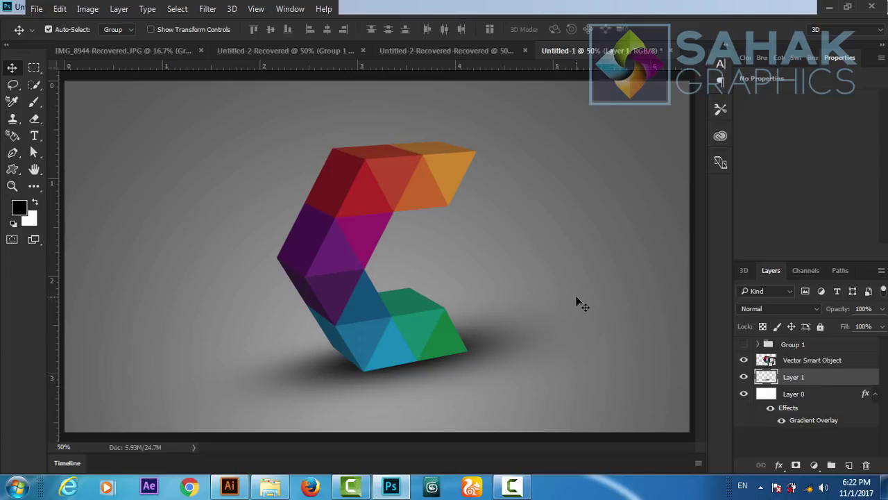
# Add a black drop shadow to the letter C smart object with distance 3 px, spread 0% and size 62 px.
pyautogui.click(793, 361)
pyautogui.click(778, 465)
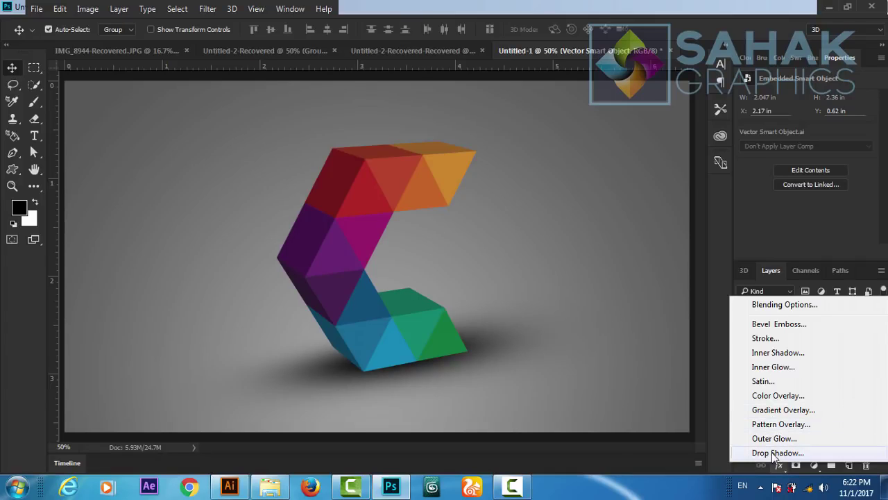
pyautogui.click(774, 454)
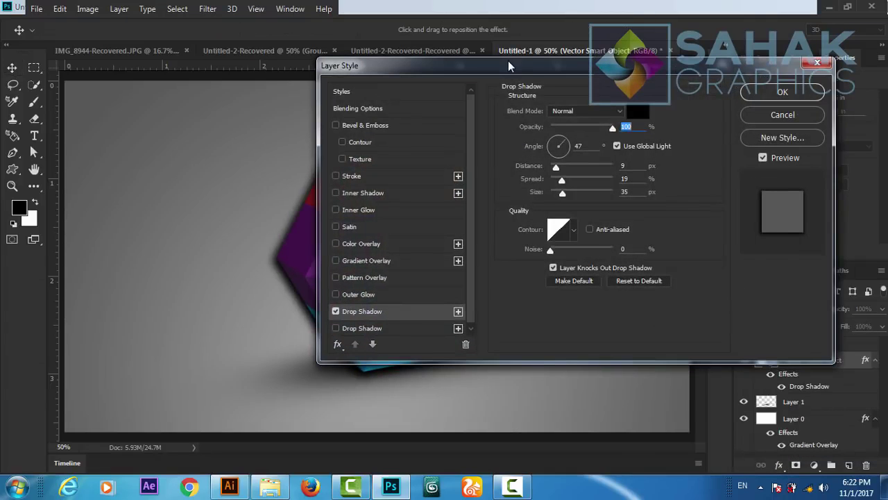
pyautogui.moveTo(509, 61); pyautogui.dragTo(642, 43)
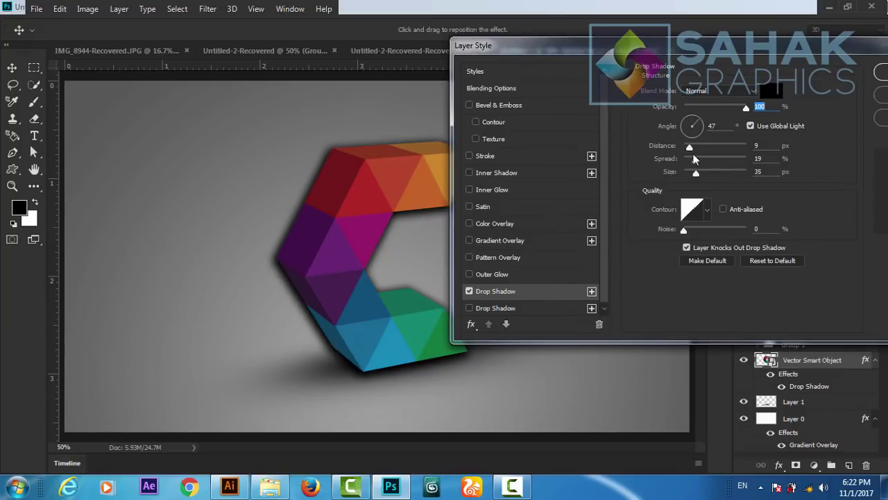
pyautogui.moveTo(695, 171); pyautogui.dragTo(685, 151)
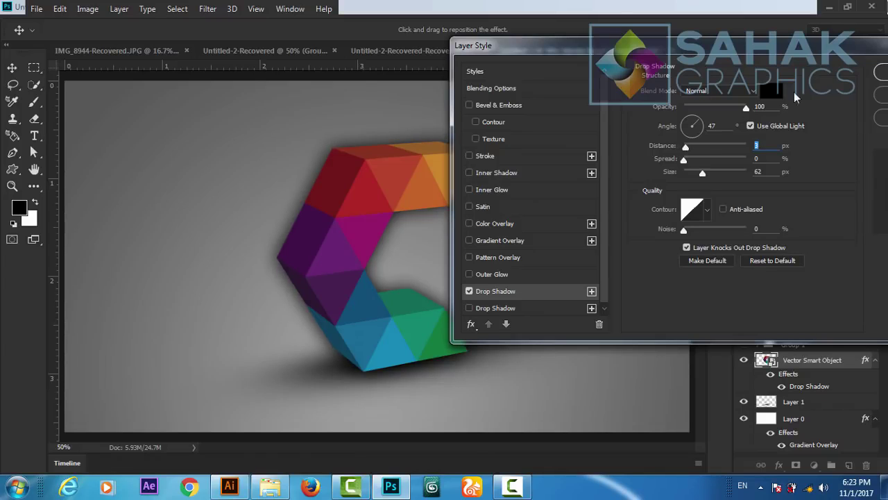
pyautogui.click(880, 72)
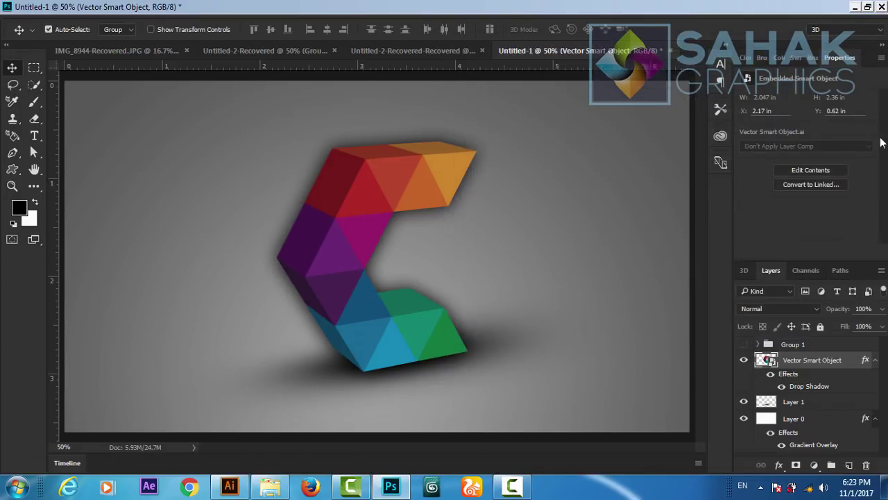
# Separate the letter C smart object's drop shadow effect into its own layer.
pyautogui.click(875, 360)
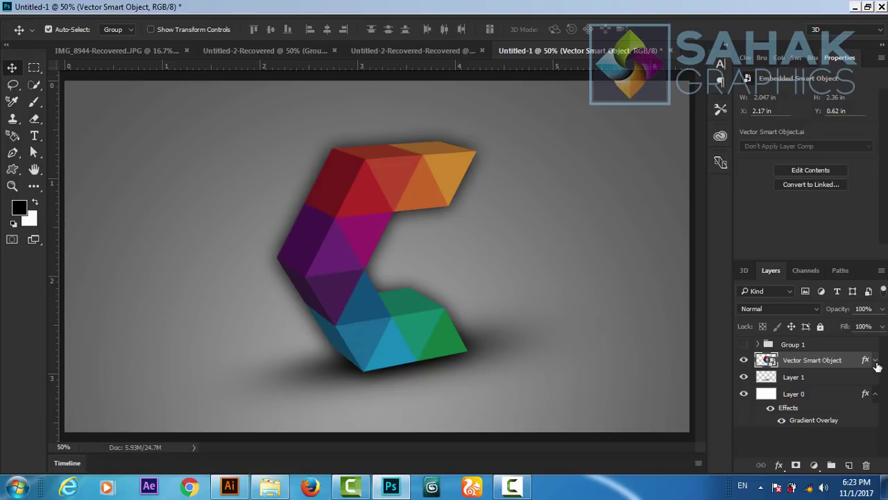
pyautogui.rightClick(877, 366)
pyautogui.click(786, 324)
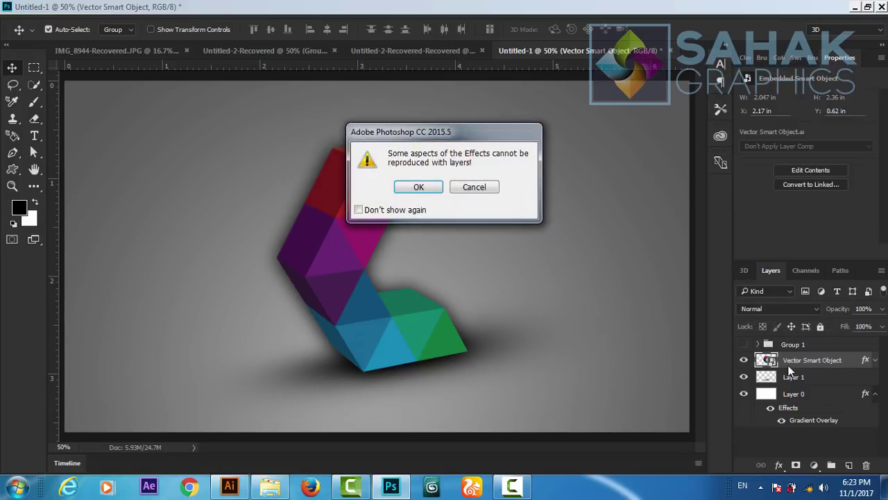
pyautogui.click(417, 186)
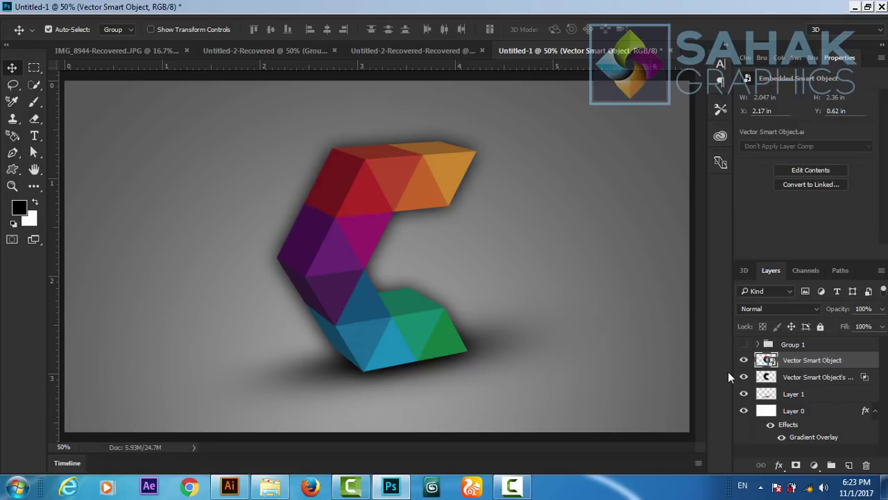
# Add a mask to the separated drop shadow layer and paint it black with a 400 px brush to hide the shadow around the C.
pyautogui.click(801, 381)
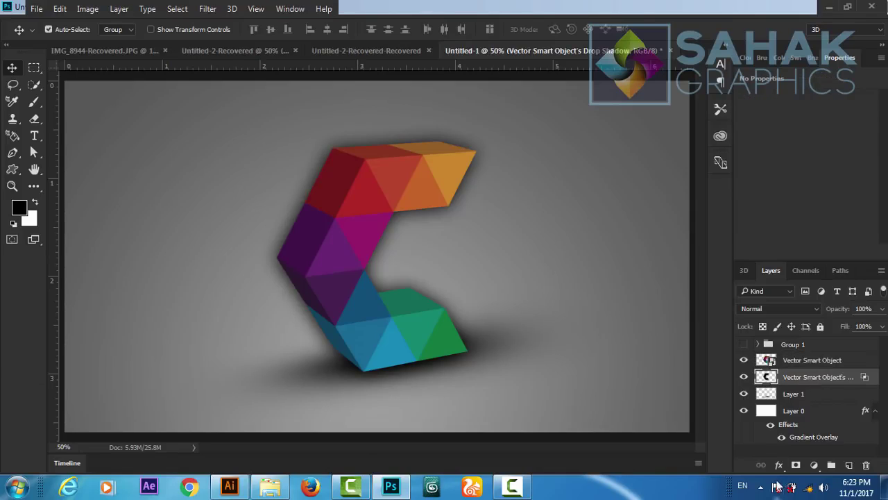
pyautogui.click(795, 465)
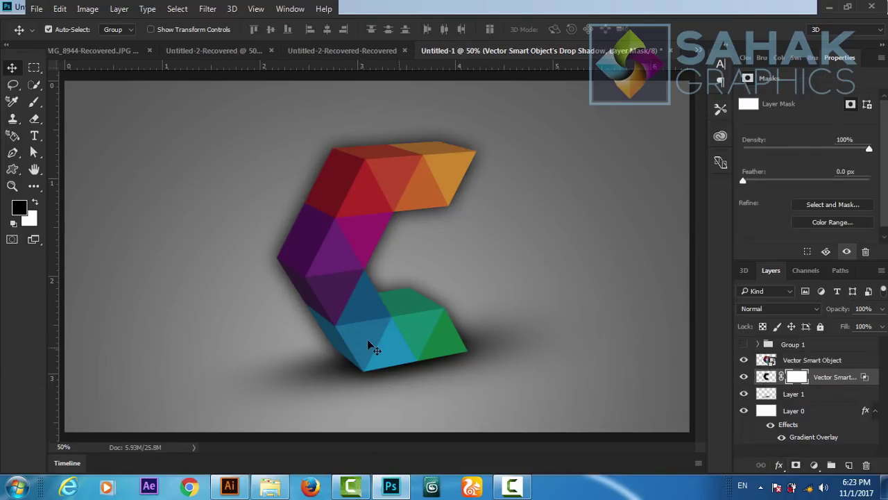
pyautogui.click(34, 101)
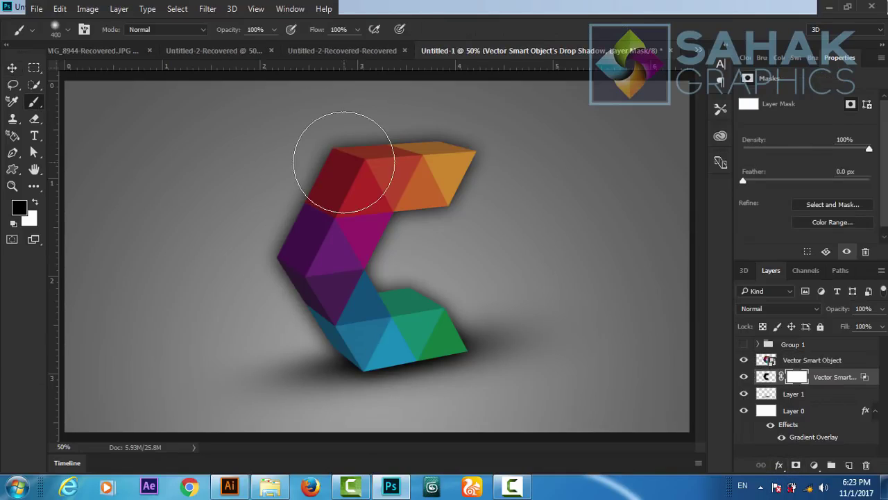
pyautogui.moveTo(422, 164)
pyautogui.mouseDown()
pyautogui.moveTo(400, 280)
pyautogui.moveTo(389, 282)
pyautogui.moveTo(471, 286)
pyautogui.moveTo(446, 289)
pyautogui.moveTo(484, 282)
pyautogui.moveTo(436, 299)
pyautogui.moveTo(473, 288)
pyautogui.moveTo(411, 287)
pyautogui.moveTo(362, 306)
pyautogui.moveTo(536, 286)
pyautogui.mouseUp()
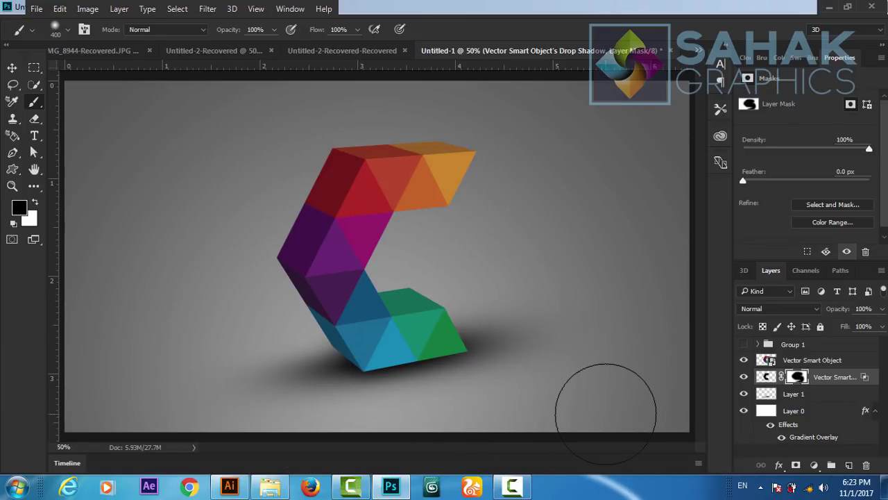
# Apply a Gaussian Blur with a radius of 9.6 pixels to the separated drop shadow's layer content.
pyautogui.click(774, 377)
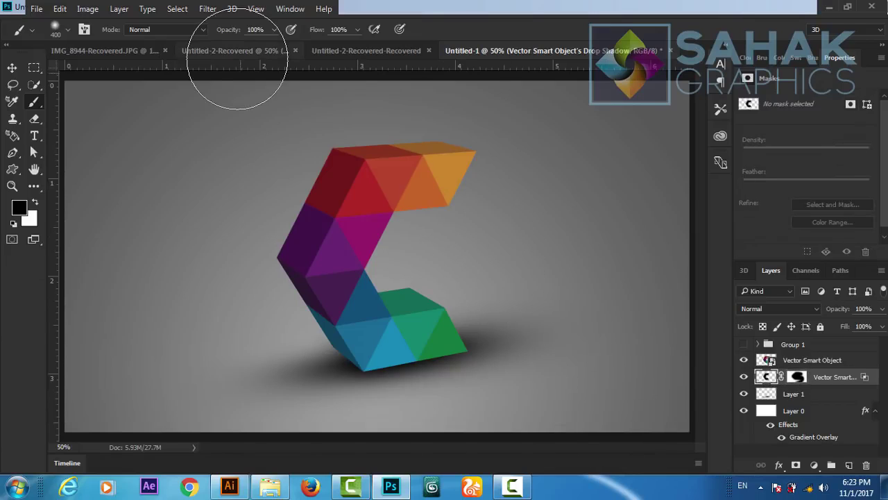
pyautogui.click(208, 10)
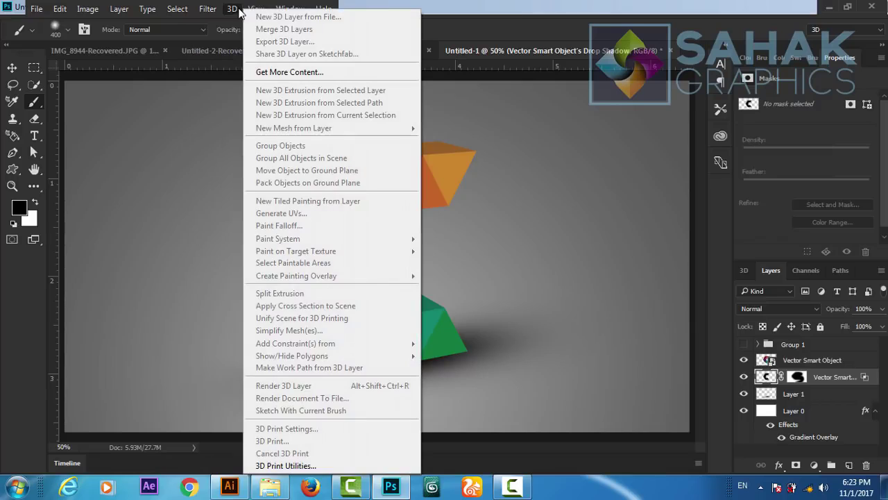
pyautogui.moveTo(229, 153)
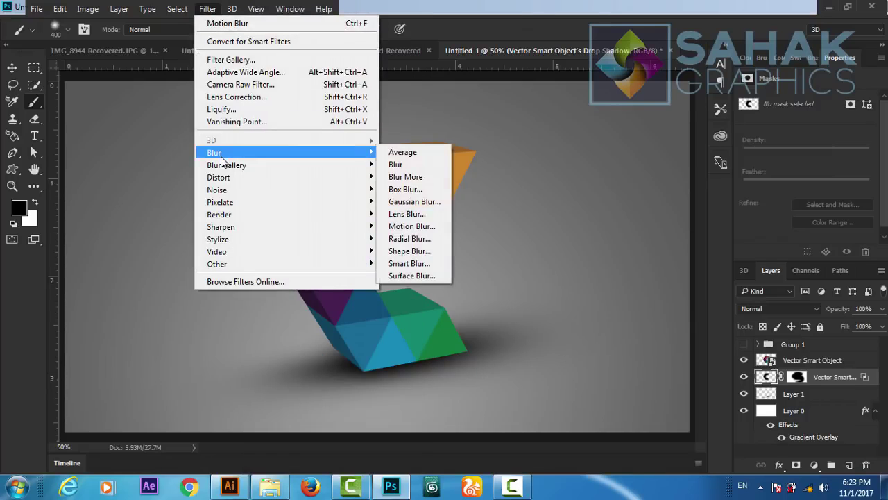
pyautogui.click(395, 202)
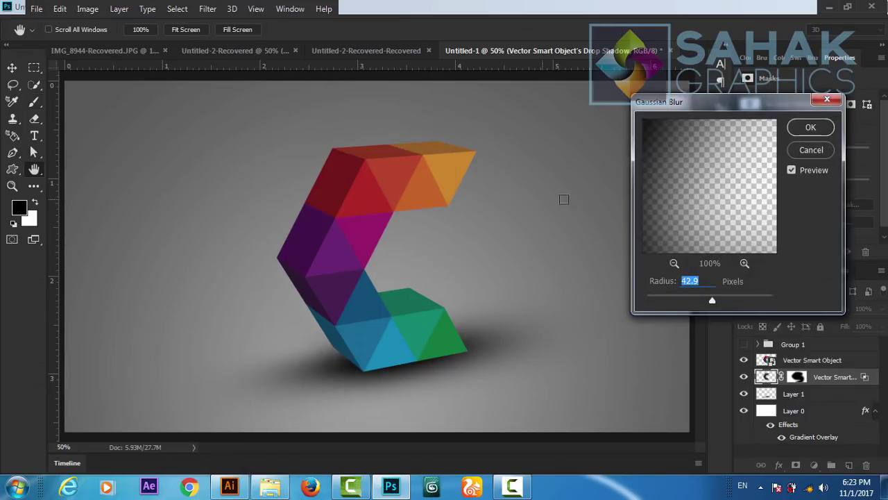
pyautogui.moveTo(709, 299); pyautogui.dragTo(675, 304)
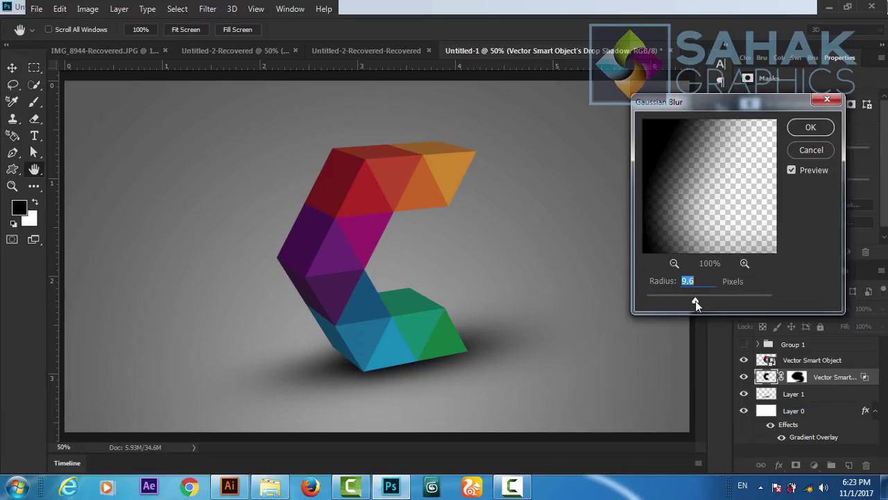
pyautogui.click(808, 128)
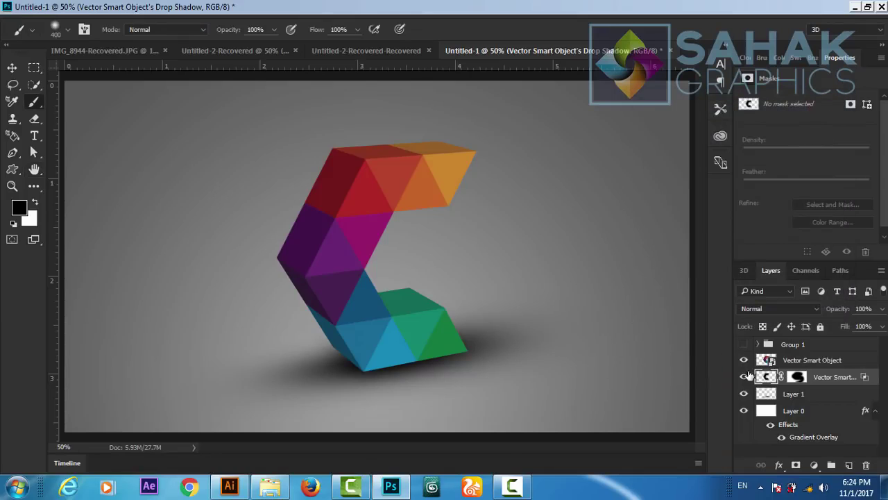
# Soften the floor shadow on Layer 1 with a Gaussian Blur of about 29.1 pixels.
pyautogui.click(789, 394)
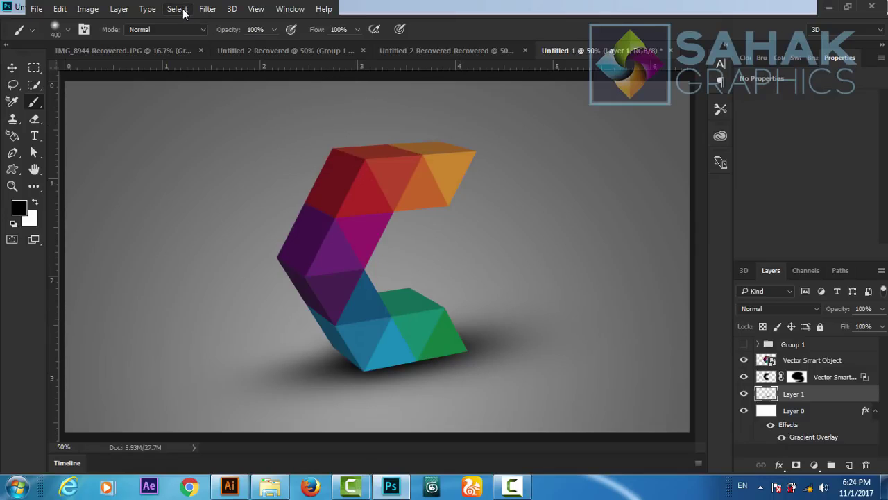
pyautogui.moveTo(208, 9)
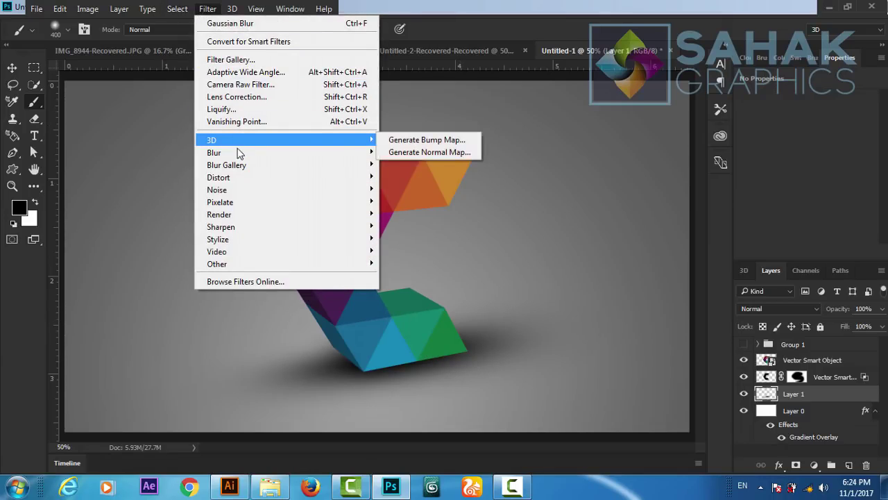
pyautogui.moveTo(238, 151)
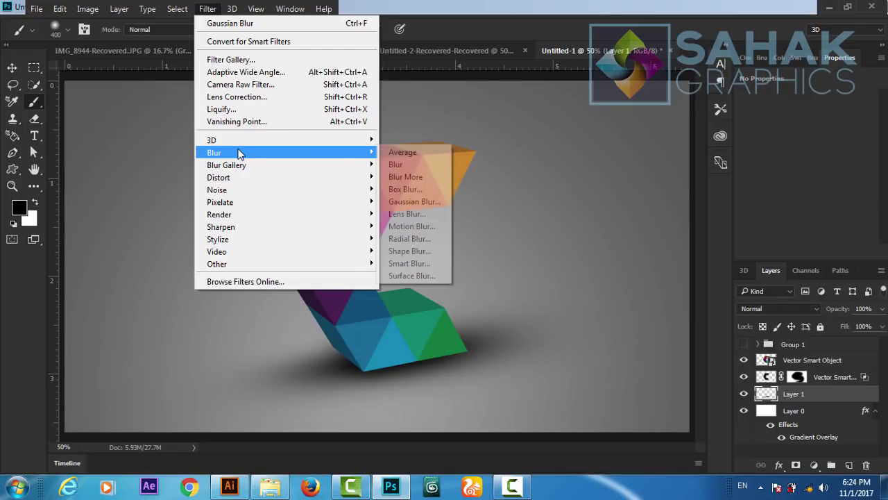
pyautogui.click(417, 206)
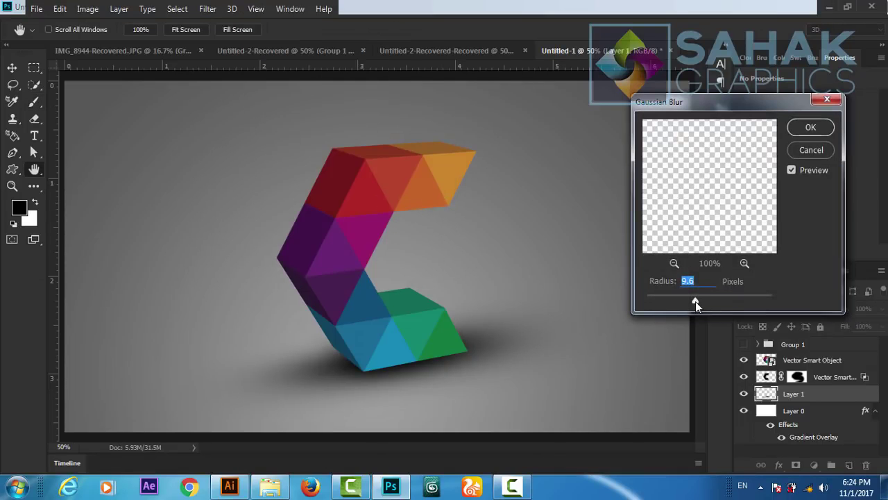
pyautogui.moveTo(695, 301)
pyautogui.mouseDown()
pyautogui.moveTo(724, 301)
pyautogui.moveTo(711, 301)
pyautogui.mouseUp()
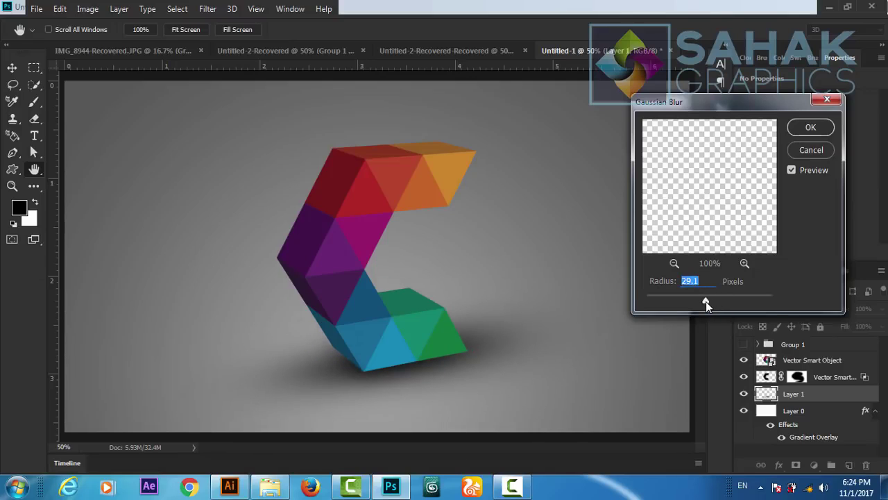
pyautogui.click(816, 127)
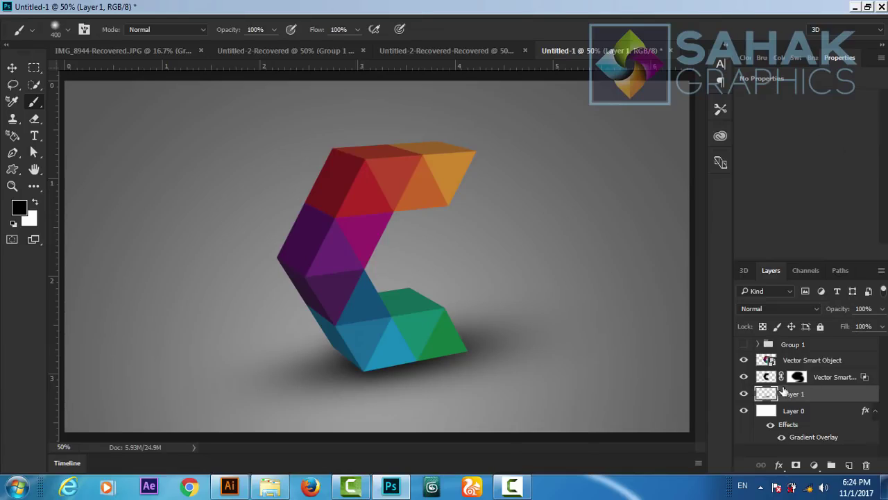
# Add a mask to Layer 1 and paint out the floor shadow's far right end with a 400 px black brush.
pyautogui.click(795, 464)
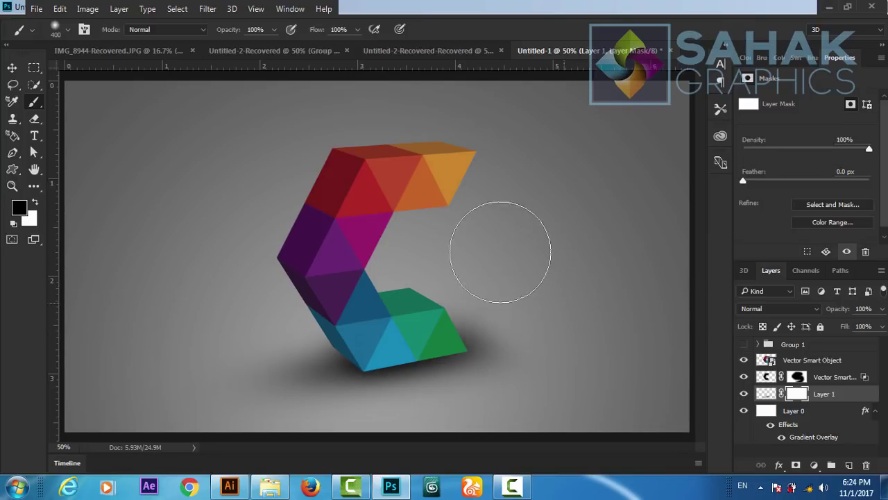
pyautogui.moveTo(512, 235)
pyautogui.mouseDown()
pyautogui.moveTo(578, 378)
pyautogui.moveTo(519, 389)
pyautogui.moveTo(542, 405)
pyautogui.moveTo(579, 376)
pyautogui.moveTo(570, 298)
pyautogui.moveTo(640, 360)
pyautogui.mouseUp()
pyautogui.hotkey('ctrl', 'z')
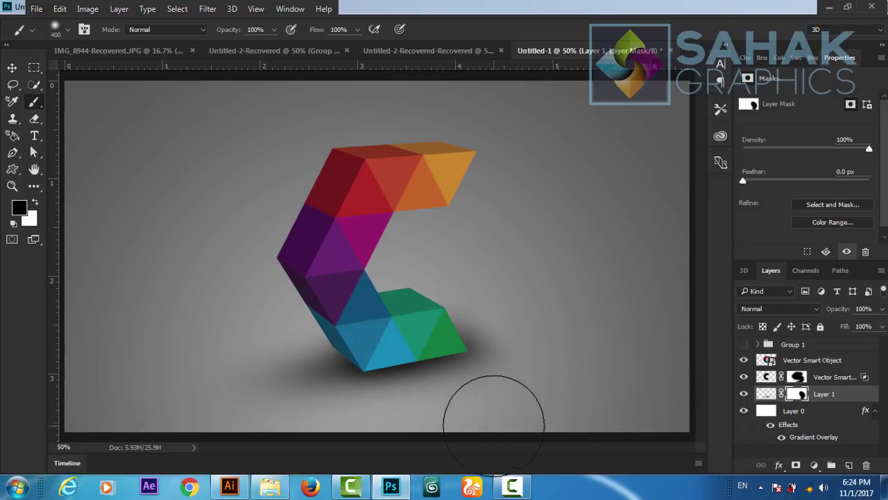
pyautogui.moveTo(375, 457)
pyautogui.mouseDown()
pyautogui.moveTo(527, 418)
pyautogui.moveTo(424, 435)
pyautogui.moveTo(509, 434)
pyautogui.mouseUp()
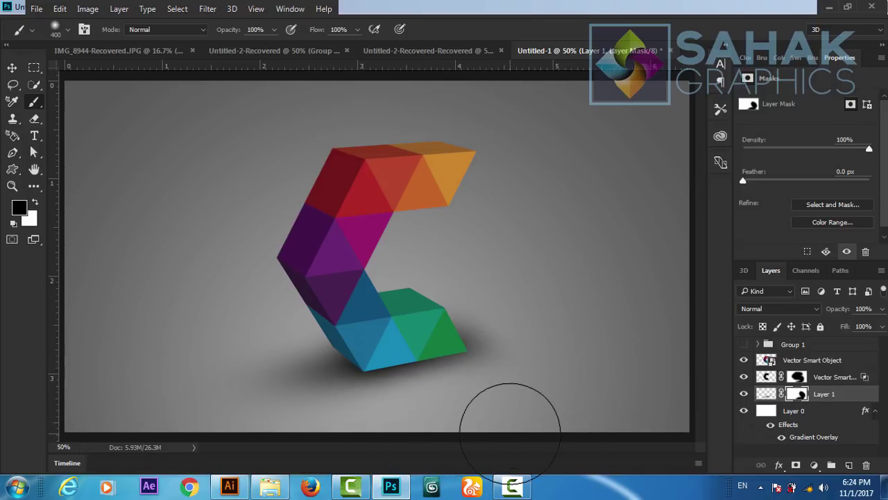
pyautogui.hotkey('ctrl', 'z')
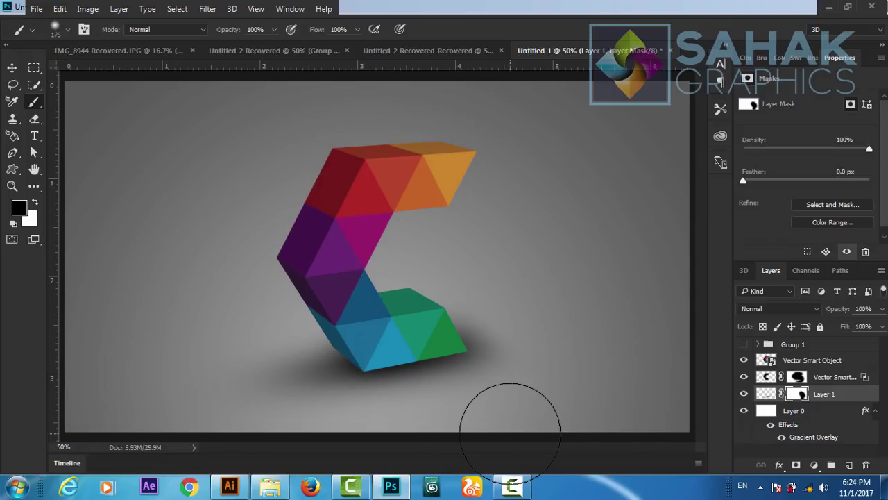
# Reduce the brush to 175 px and mask out the floor shadow's outer edge below and beside the green end of the C.
pyautogui.press('[')
pyautogui.press('[')
pyautogui.press('[')
pyautogui.press('[')
pyautogui.press('[')
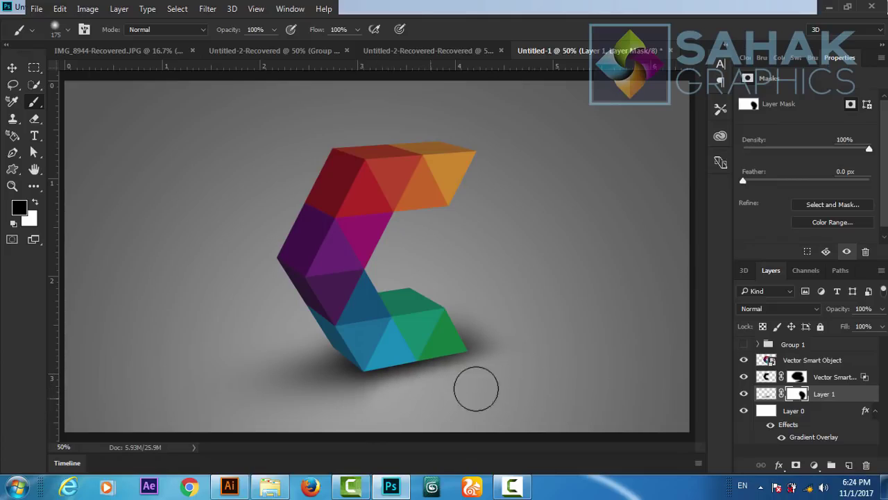
pyautogui.moveTo(476, 389); pyautogui.dragTo(424, 397)
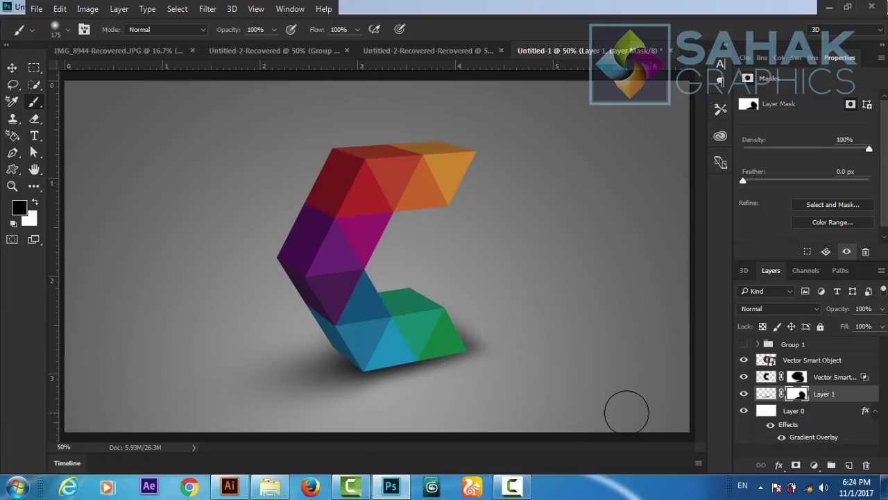
pyautogui.press('v')
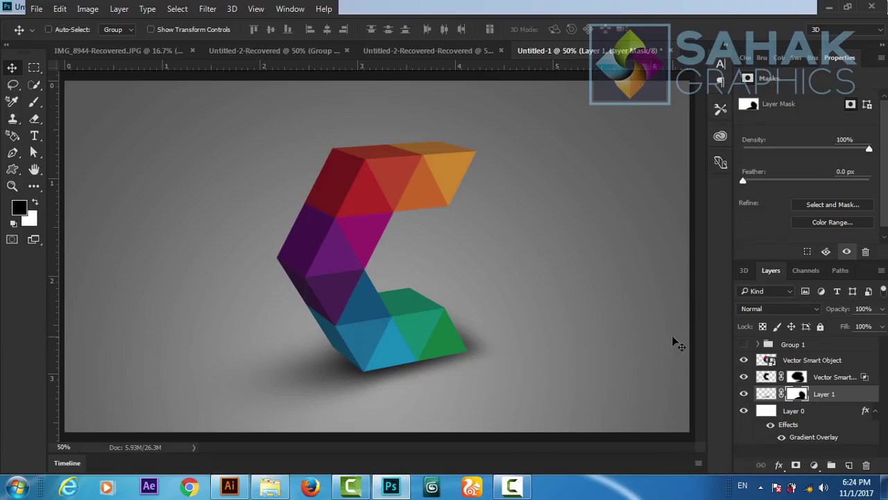
pyautogui.hotkey('ctrl', '-')
pyautogui.hotkey('ctrl', '+')
pyautogui.hotkey('ctrl', '-')
pyautogui.hotkey('ctrl', '+')
pyautogui.hotkey('ctrl', 'Tab')
pyautogui.hotkey('ctrl', 'Tab')
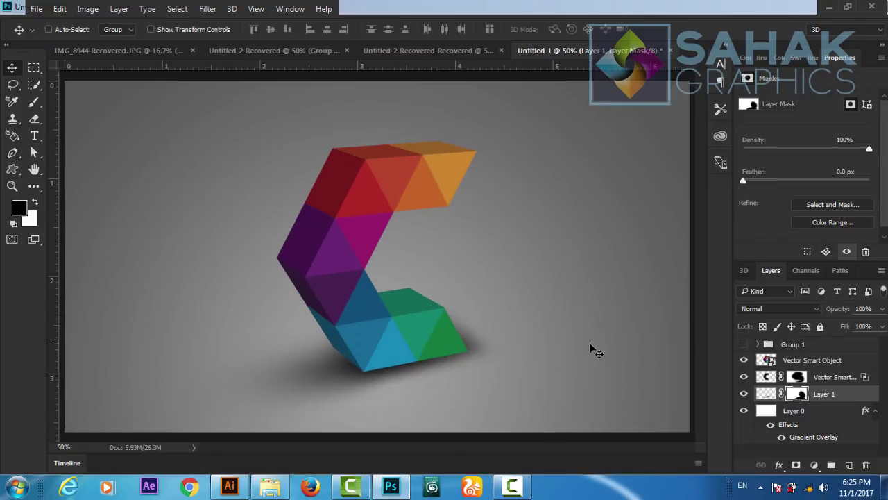